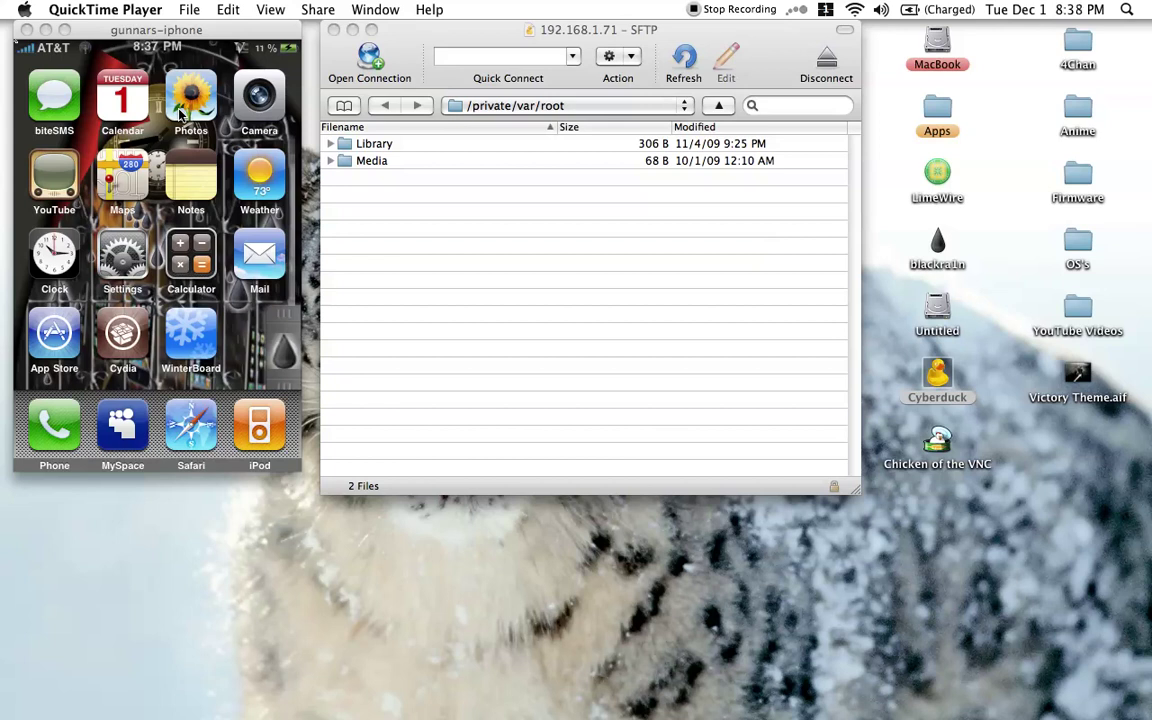
# - View the New Text Message tone list in the mirrored iPhone's Sounds settings and return to the Sounds page
pyautogui.click(181, 115)
pyautogui.click(181, 115)
pyautogui.moveTo(208, 27)
pyautogui.mouseDown()
pyautogui.moveTo(199, 45)
pyautogui.moveTo(212, 38)
pyautogui.mouseUp()
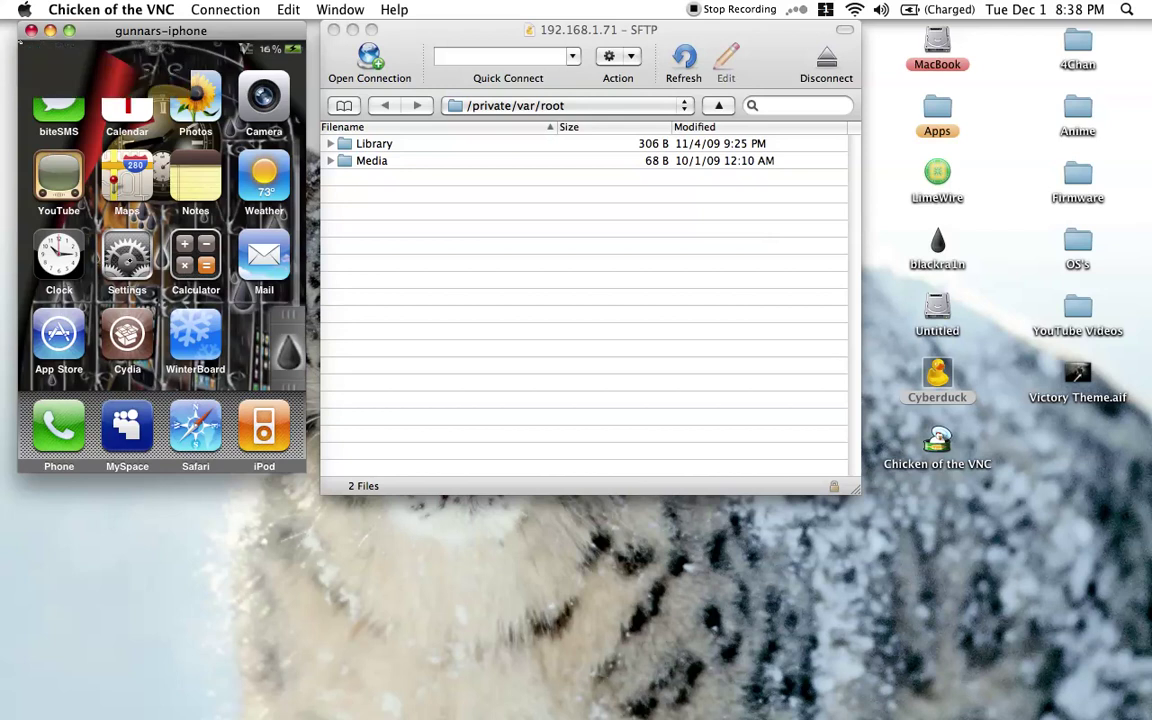
pyautogui.click(128, 260)
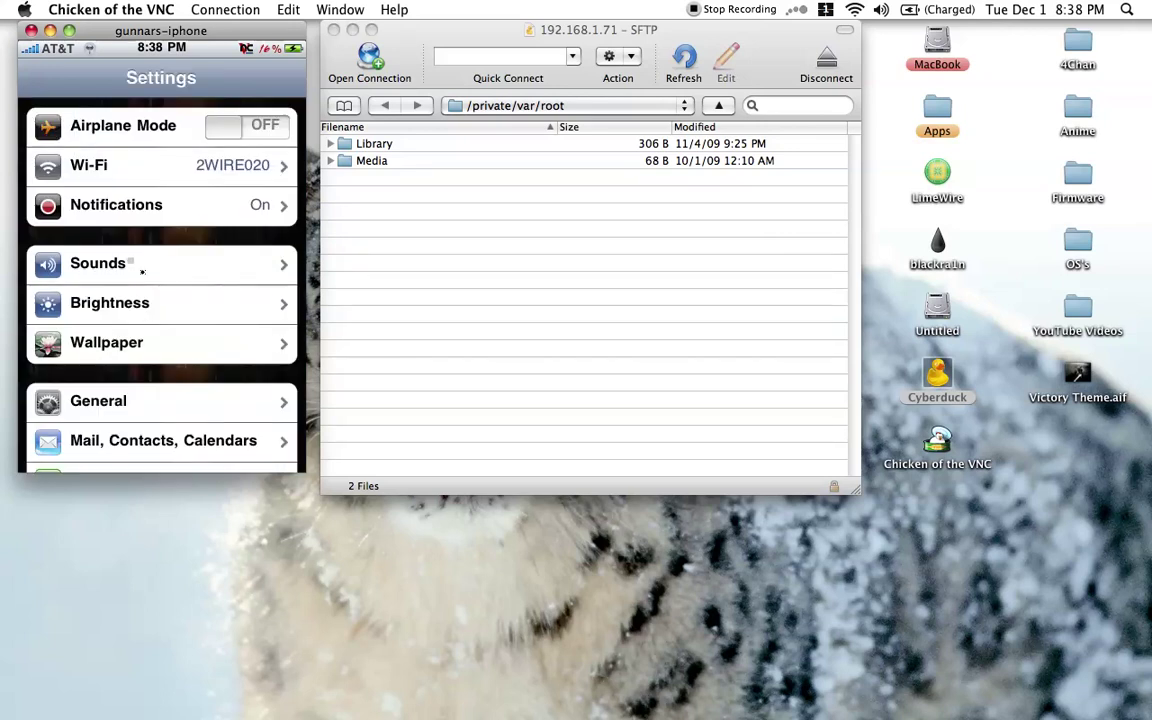
pyautogui.click(142, 271)
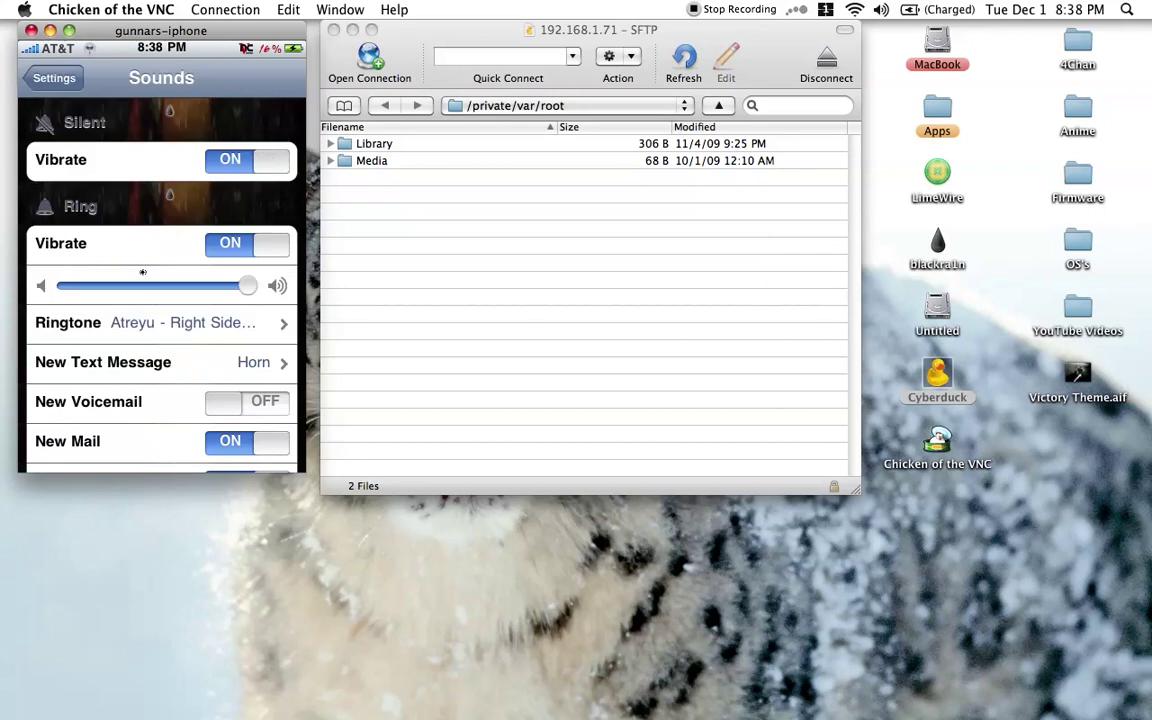
pyautogui.click(157, 365)
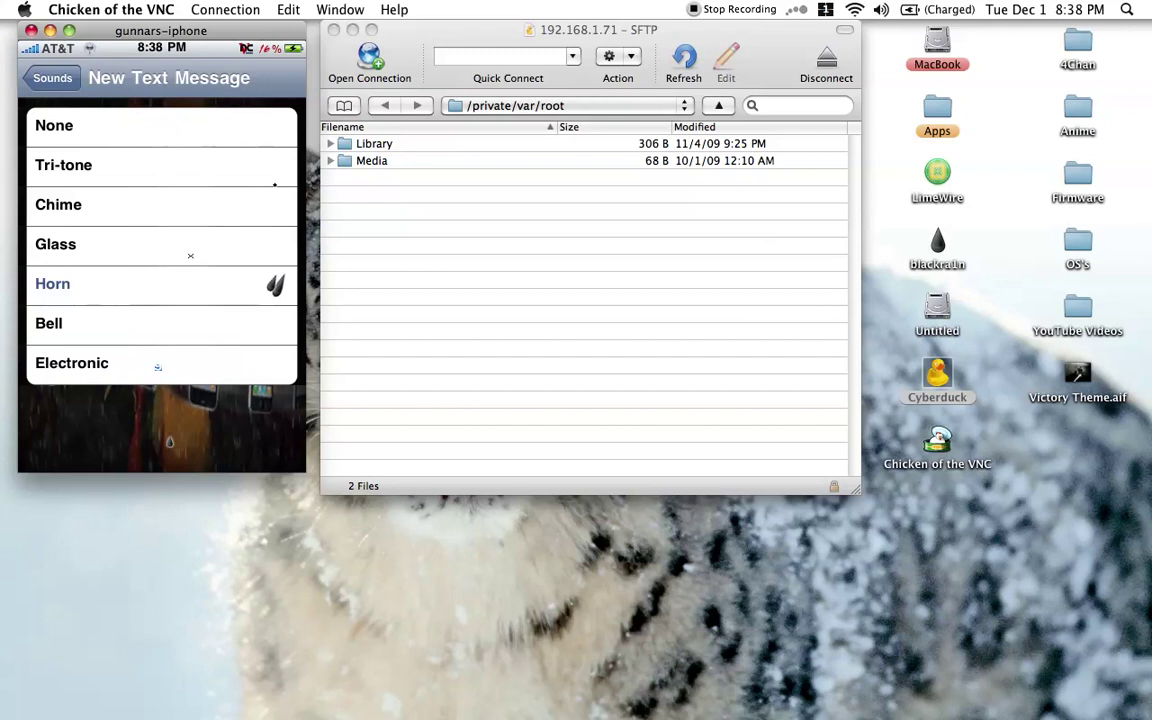
pyautogui.click(71, 86)
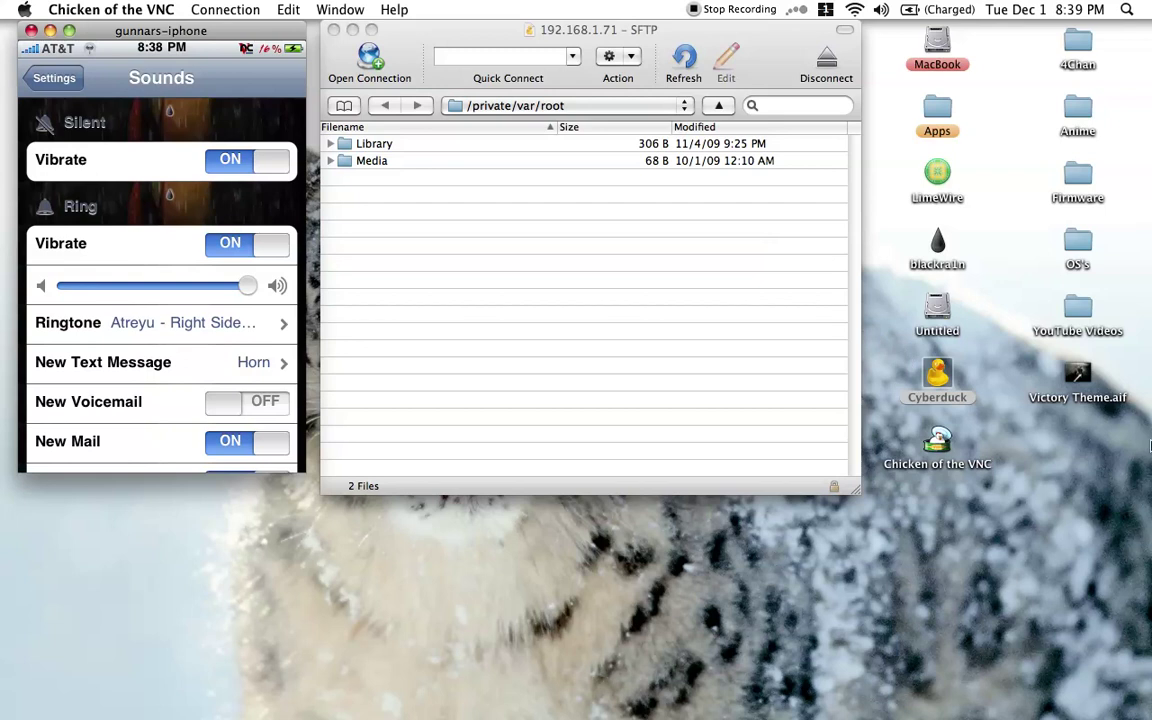
pyautogui.moveTo(1095, 408); pyautogui.dragTo(1077, 385)
pyautogui.click(1079, 463)
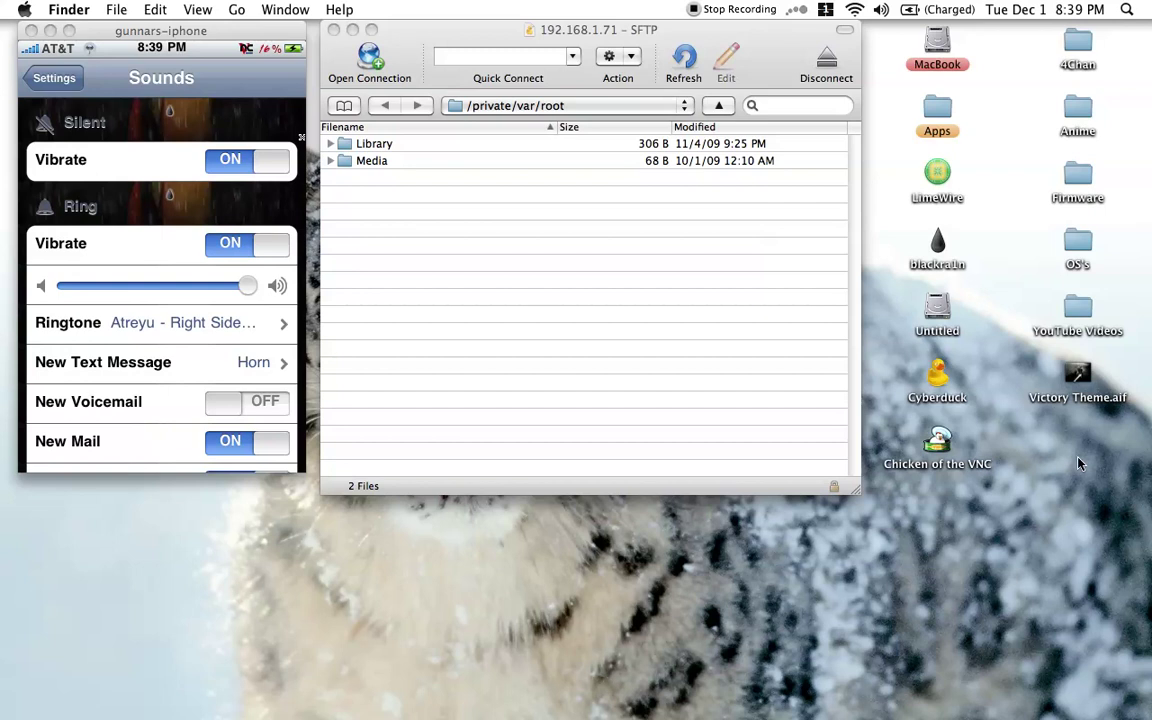
# - Switch to iTunes, check in its import settings that the AIFF Encoder is chosen, and leave the preferences without changes
pyautogui.moveTo(881, 712)
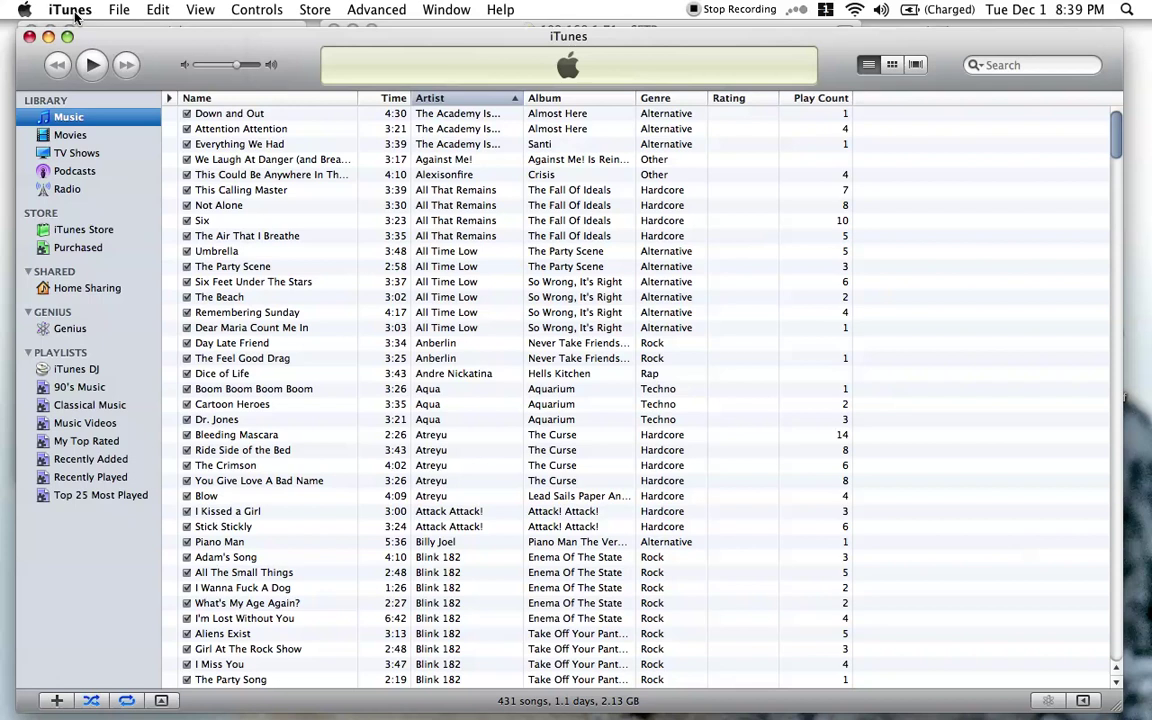
pyautogui.click(70, 11)
pyautogui.click(100, 62)
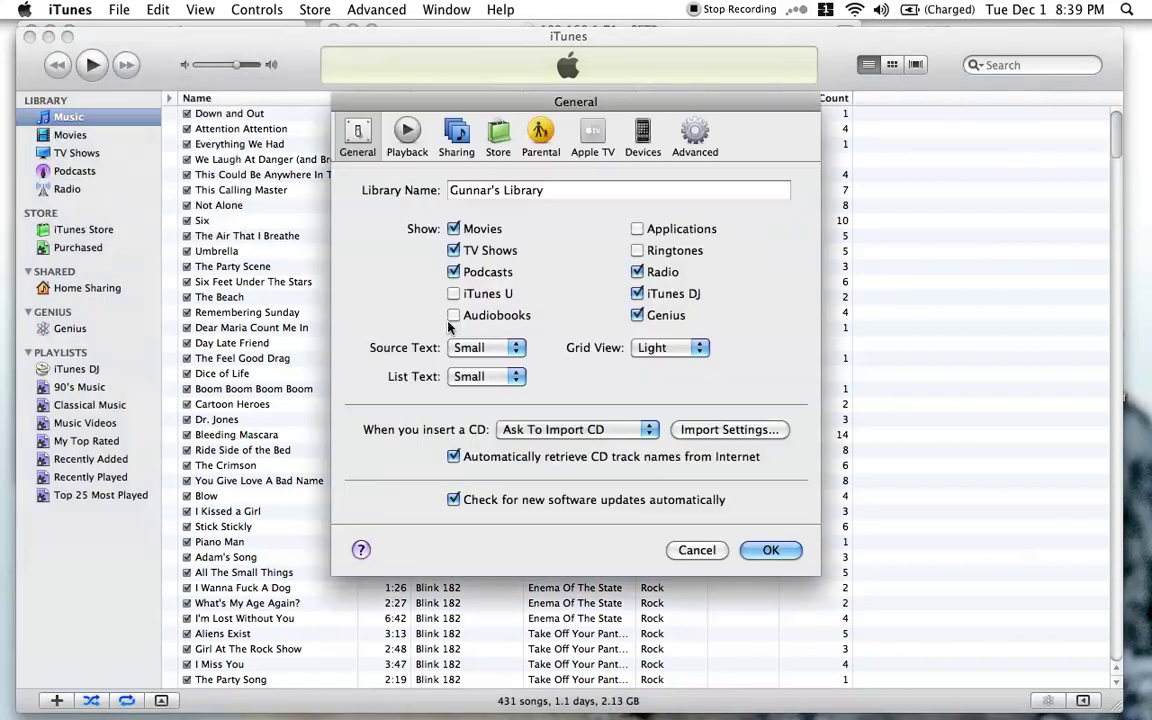
pyautogui.click(698, 430)
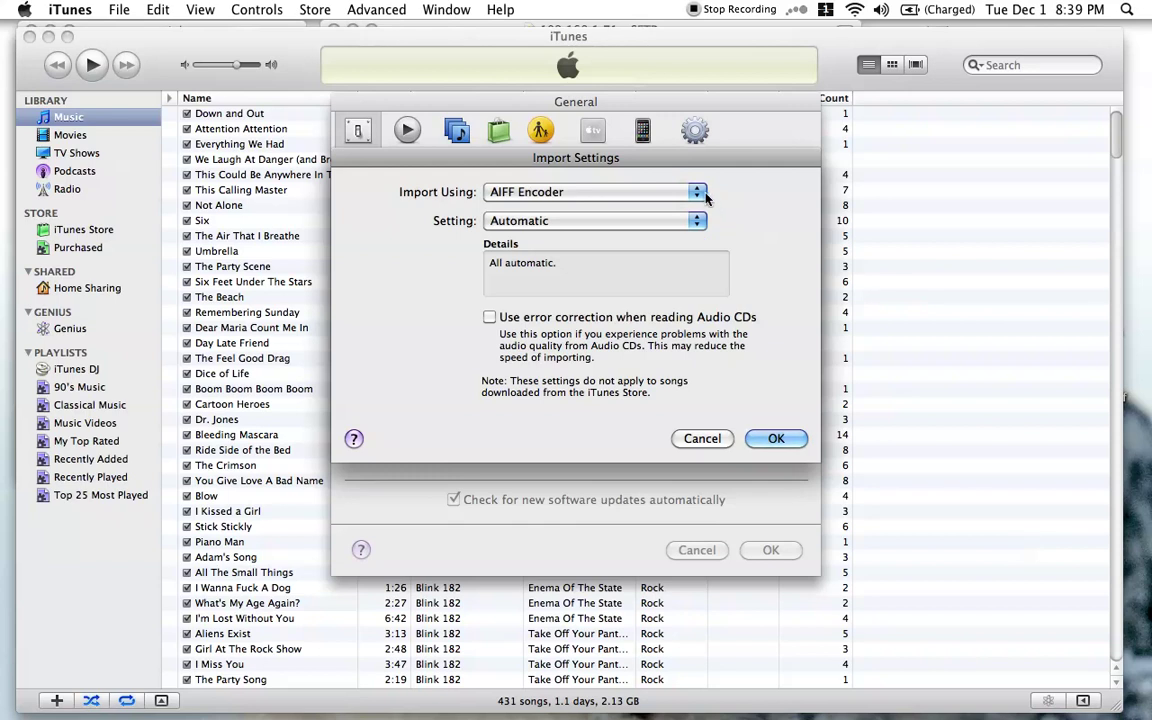
pyautogui.click(697, 192)
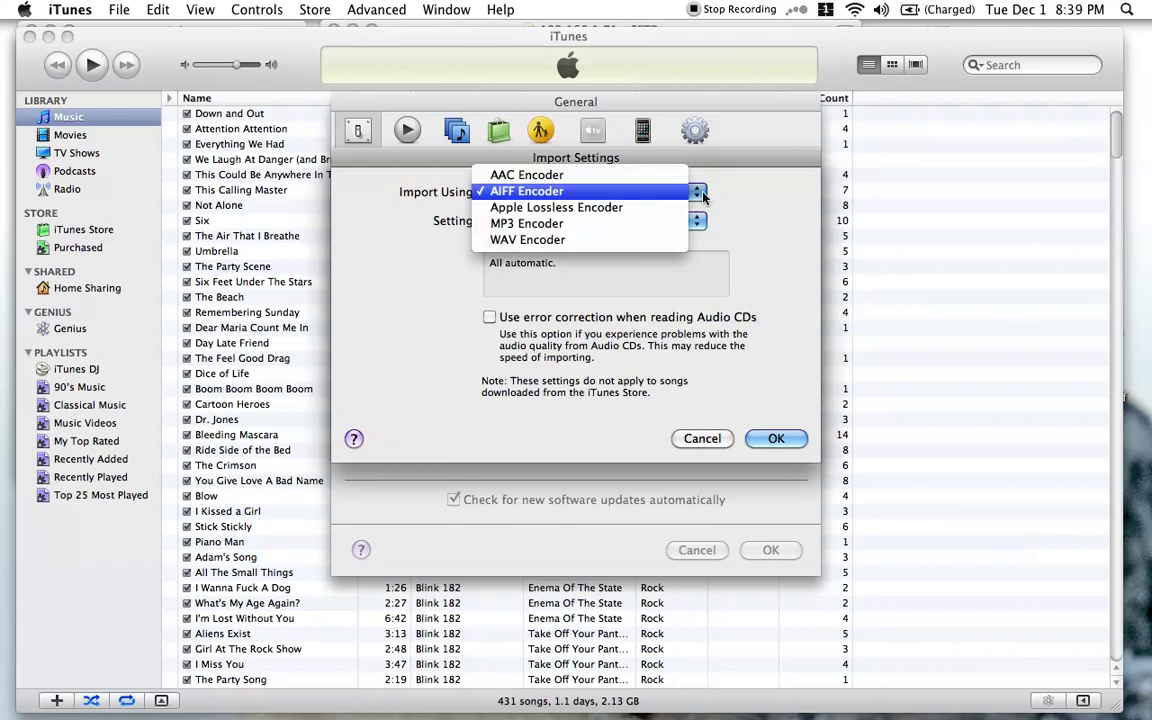
pyautogui.click(613, 435)
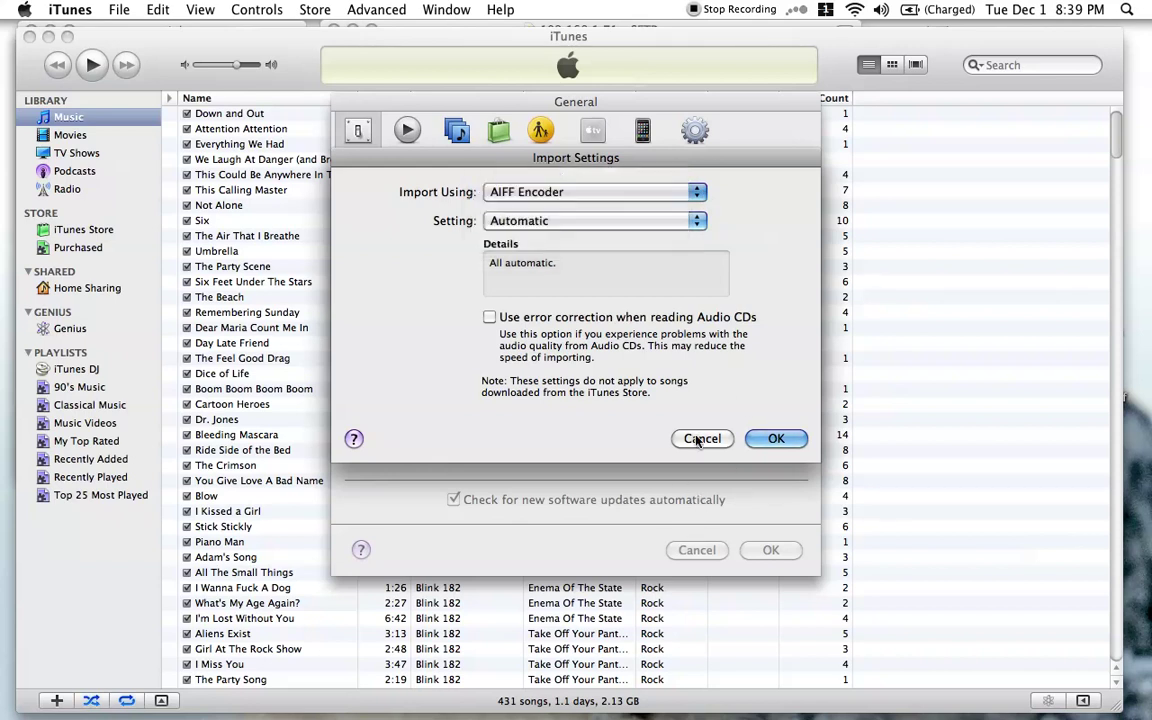
pyautogui.click(702, 440)
pyautogui.click(697, 550)
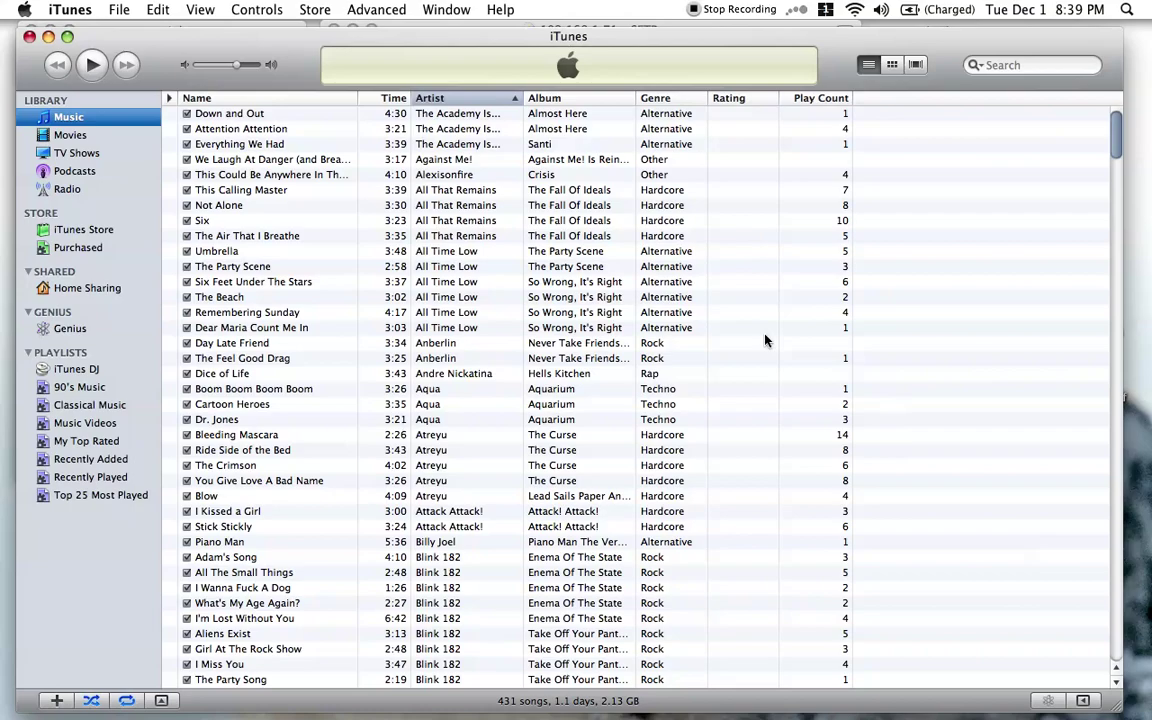
# - Create an AIFF version of the Final Fantasy 7 track "Victory Theme" in the music library
pyautogui.scroll(-15, 764, 337)
pyautogui.scroll(-20, 498, 333)
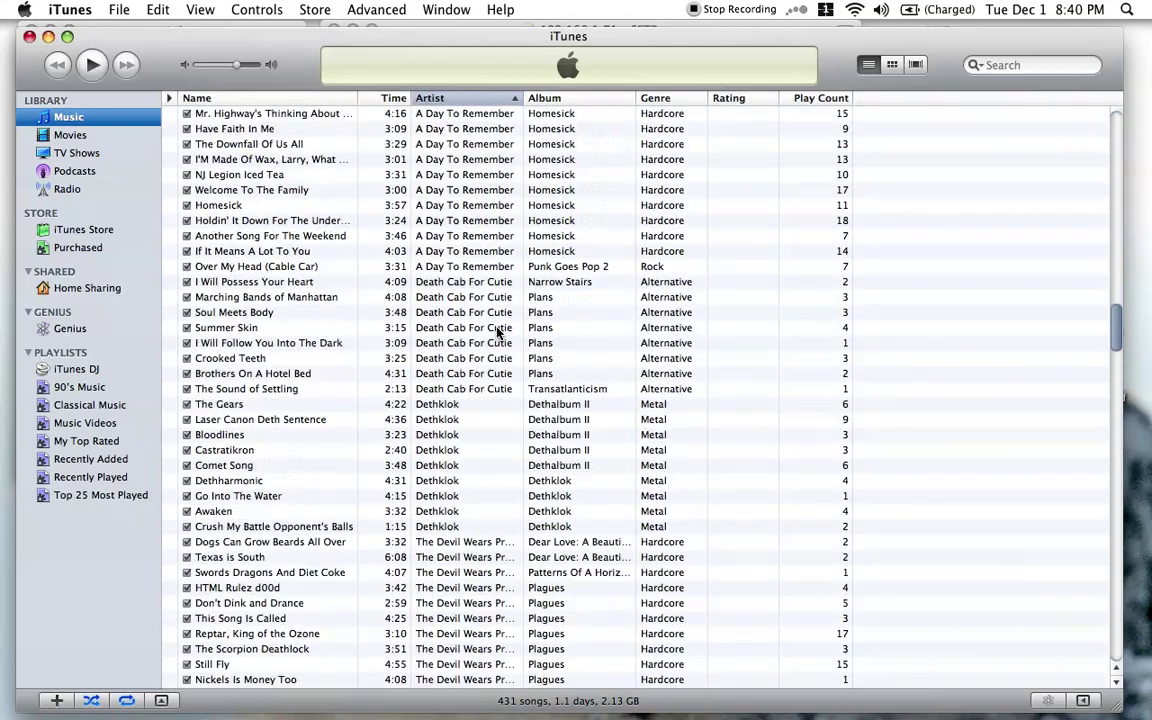
pyautogui.scroll(-10, 406, 333)
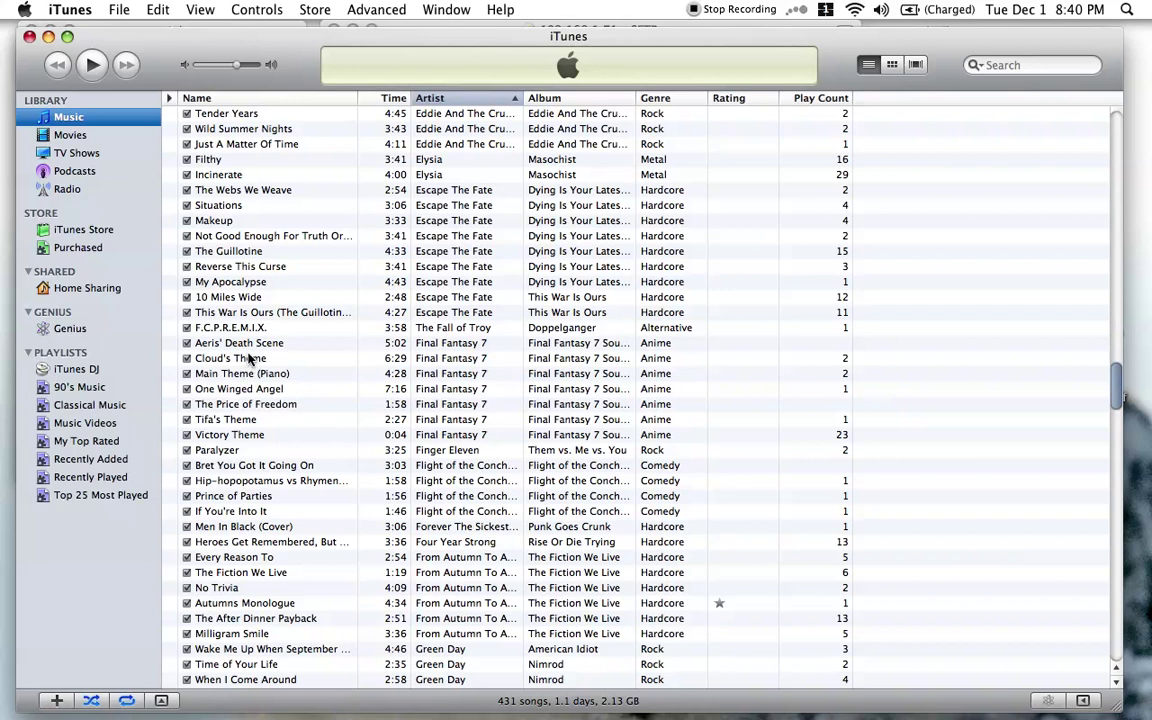
pyautogui.click(240, 436)
pyautogui.rightClick(240, 437)
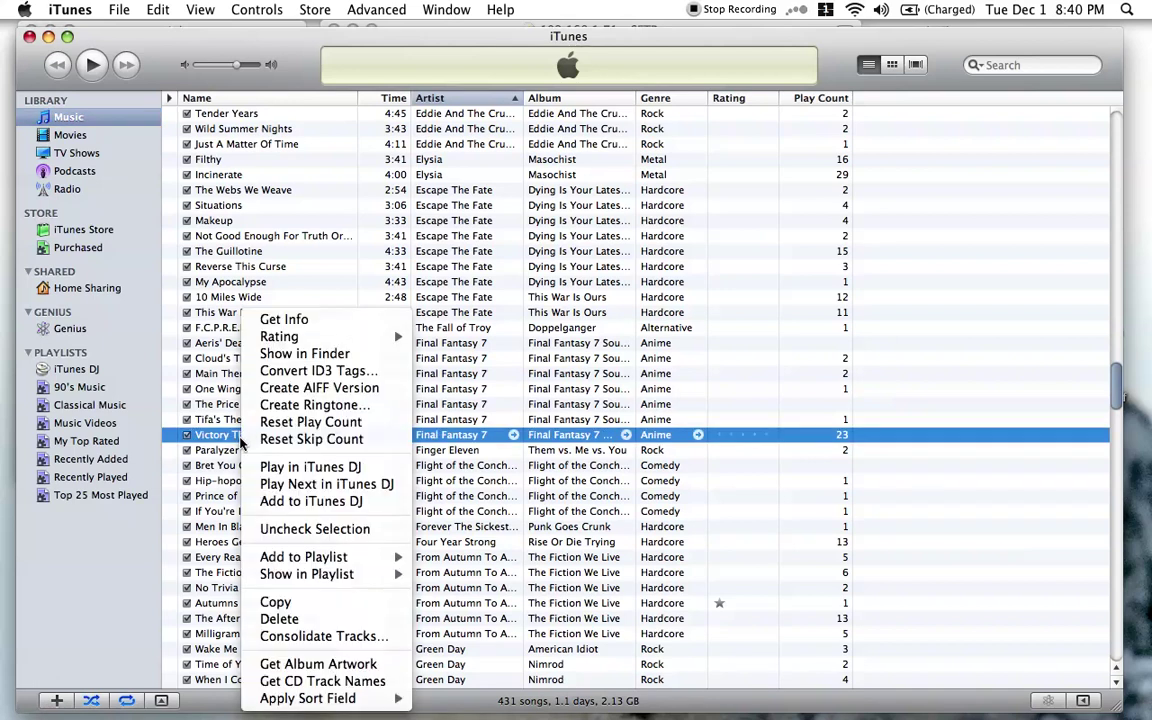
pyautogui.moveTo(288, 554)
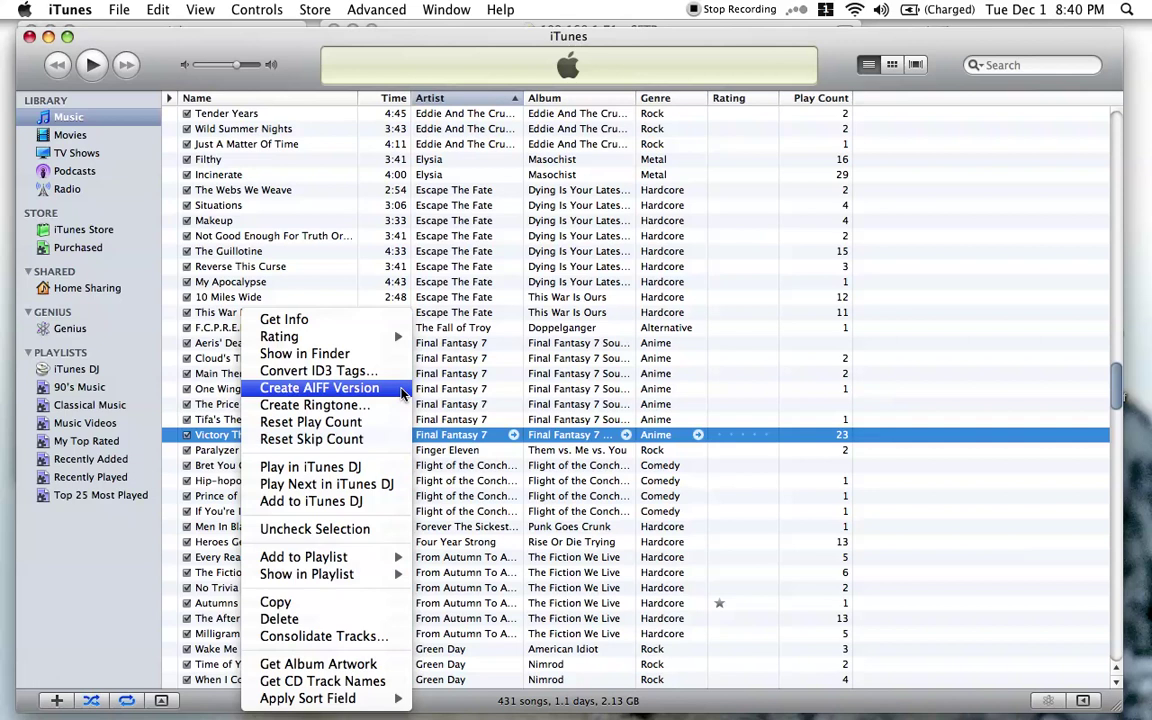
pyautogui.click(402, 393)
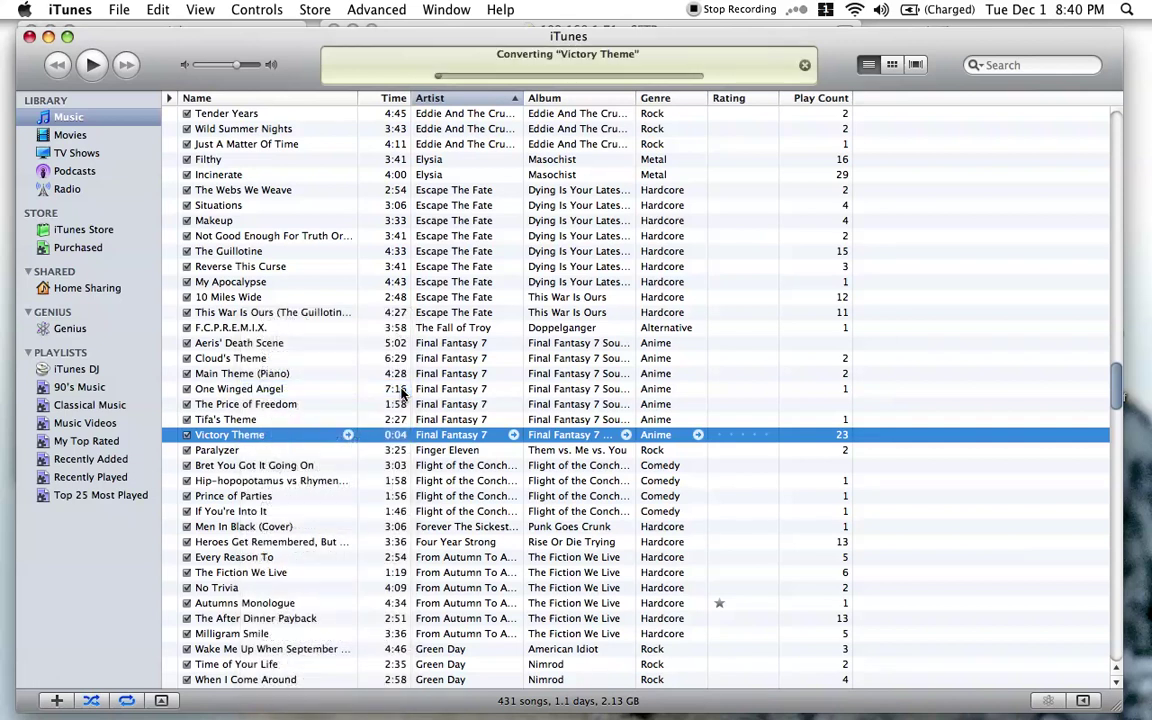
# - Delete the newly converted copy of "Victory Theme" from the library and close the iTunes window
pyautogui.click(440, 452)
pyautogui.moveTo(440, 452); pyautogui.dragTo(560, 455)
pyautogui.rightClick(560, 455)
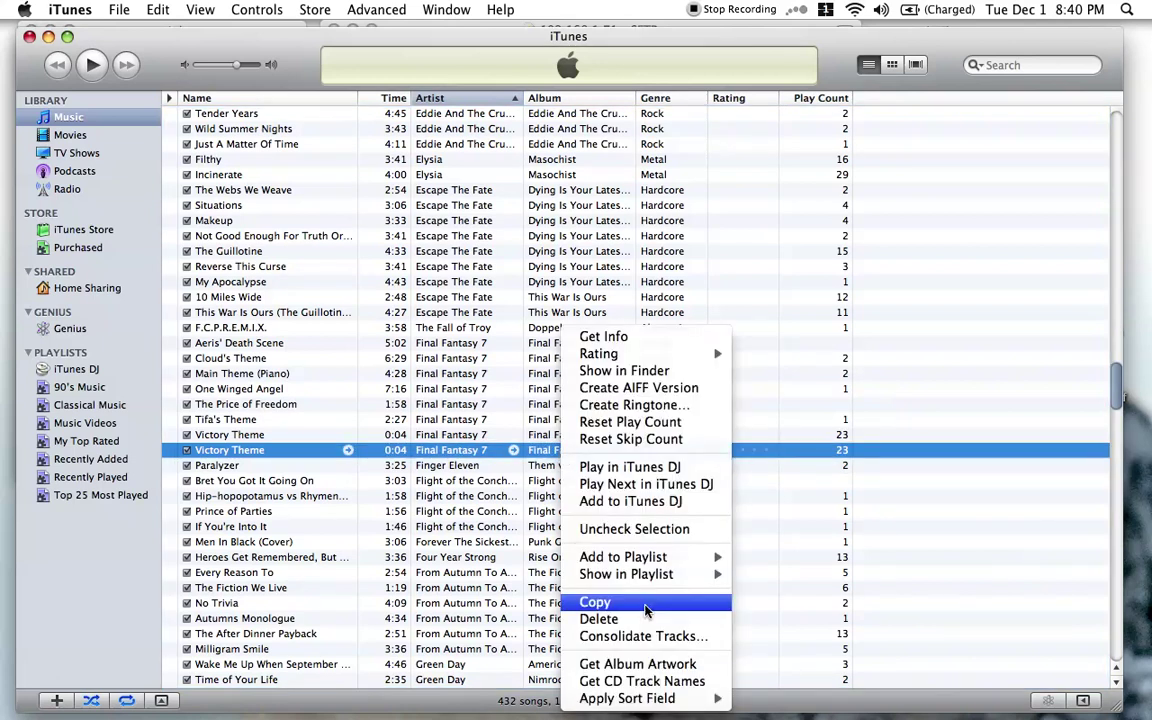
pyautogui.click(590, 617)
pyautogui.click(693, 327)
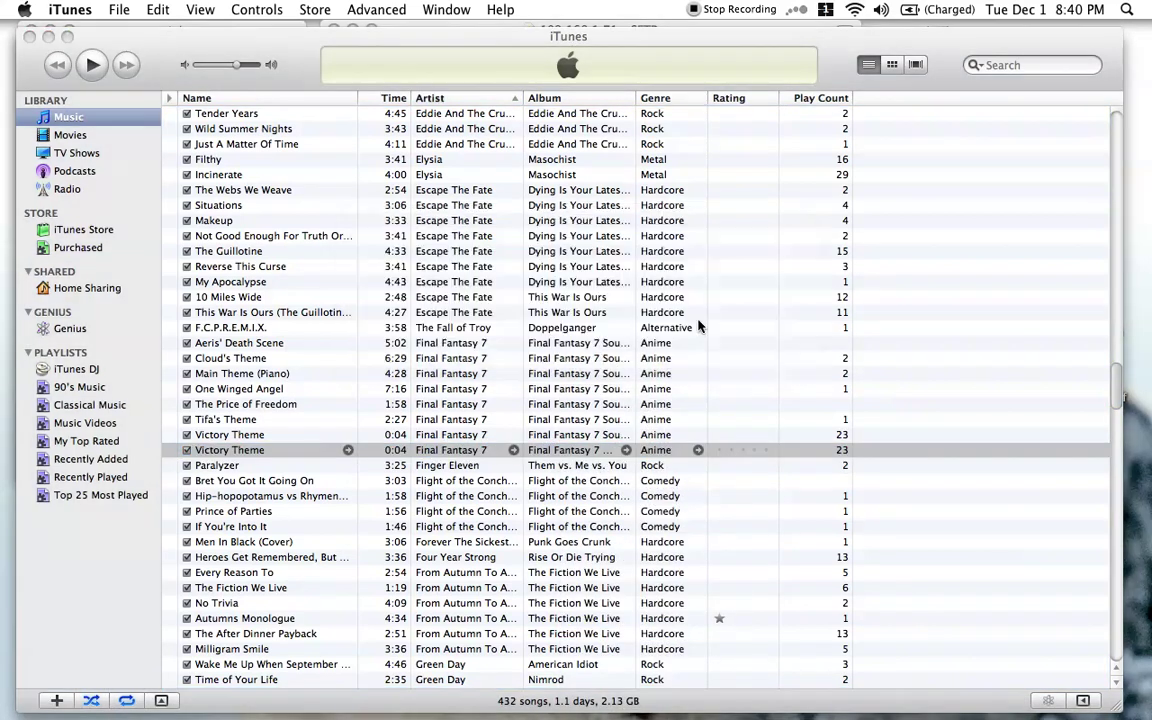
pyautogui.click(29, 37)
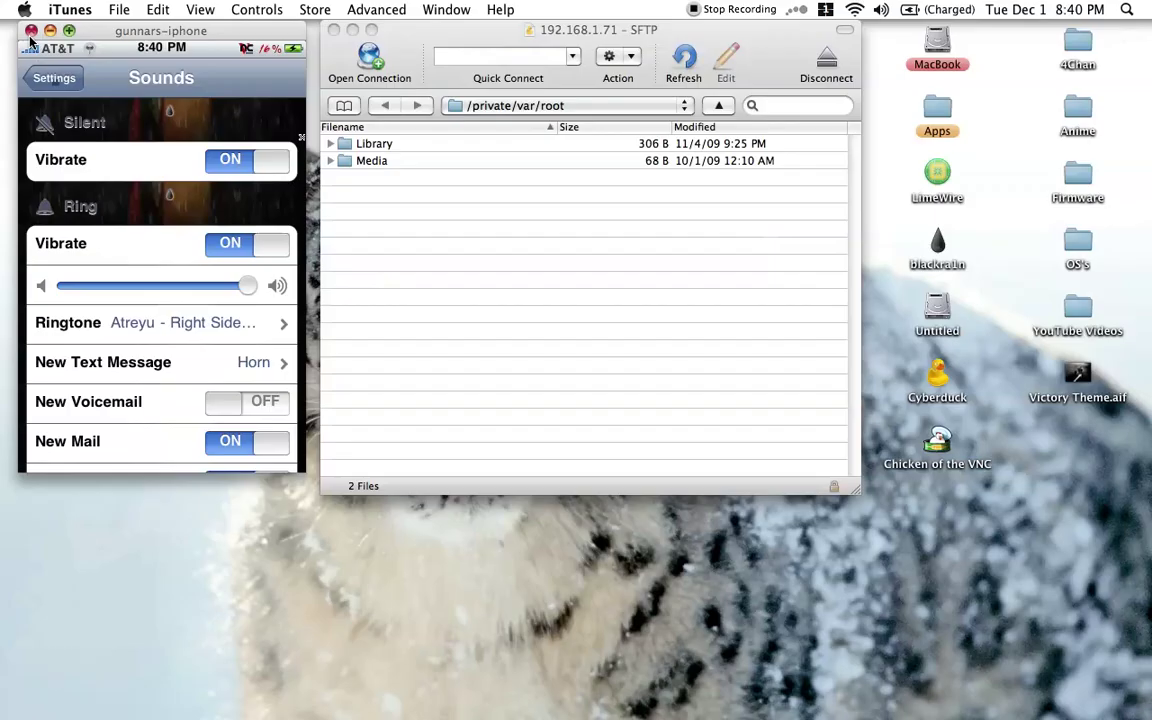
# - Rename the desktop file Victory Theme.aif to Victory Theme.caf through its file info and accept the extension change
pyautogui.click(415, 364)
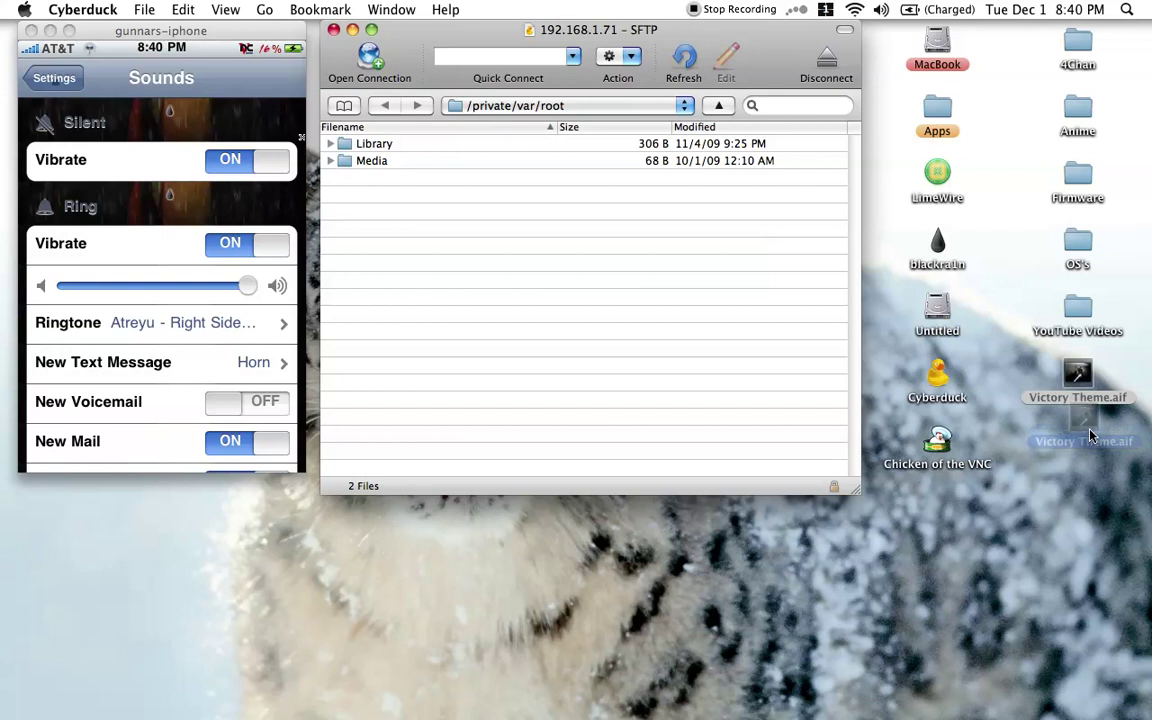
pyautogui.click(1086, 385)
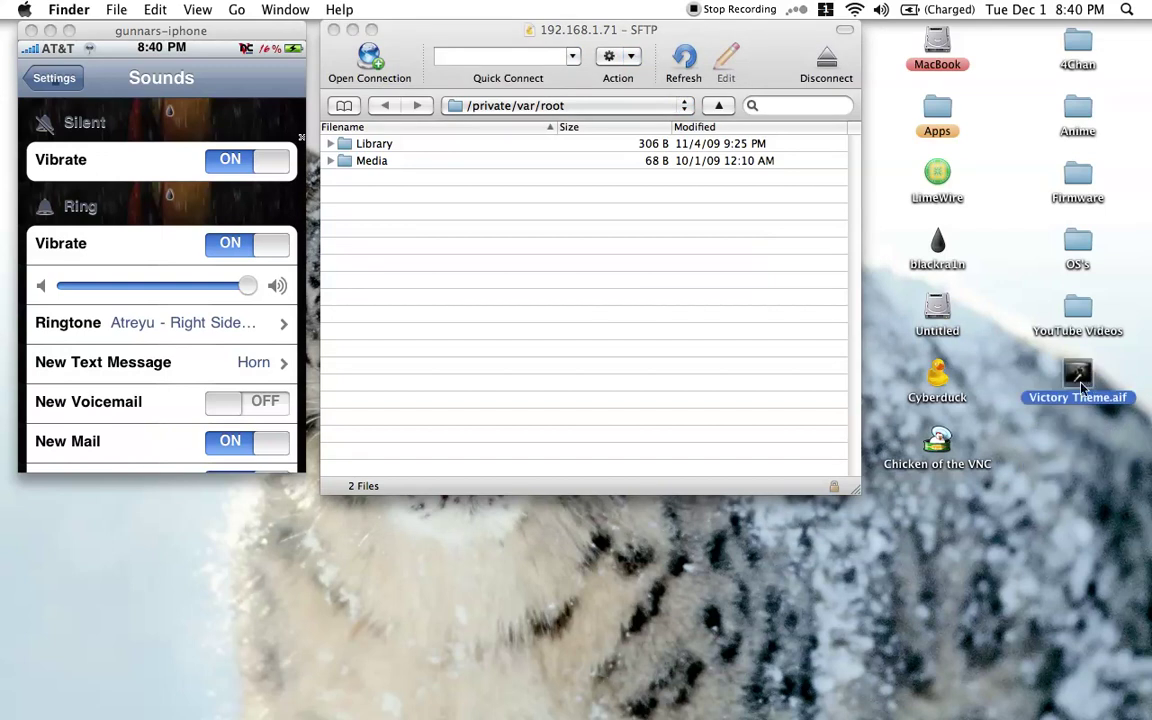
pyautogui.rightClick(1076, 384)
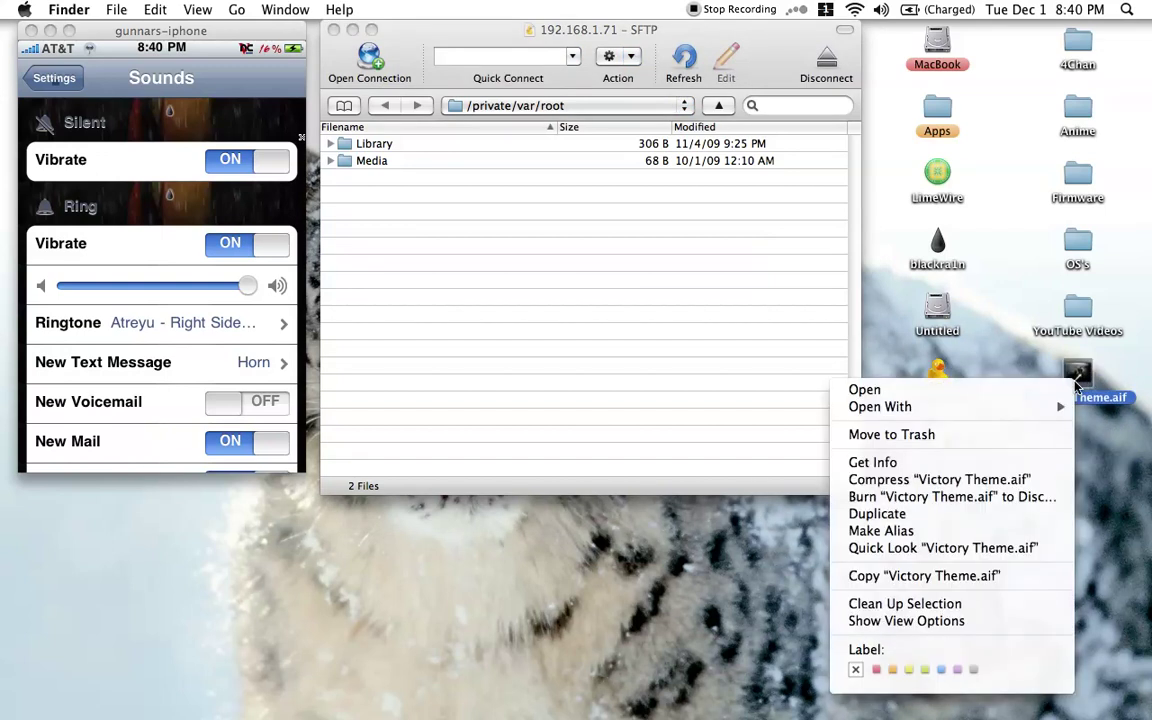
pyautogui.click(987, 463)
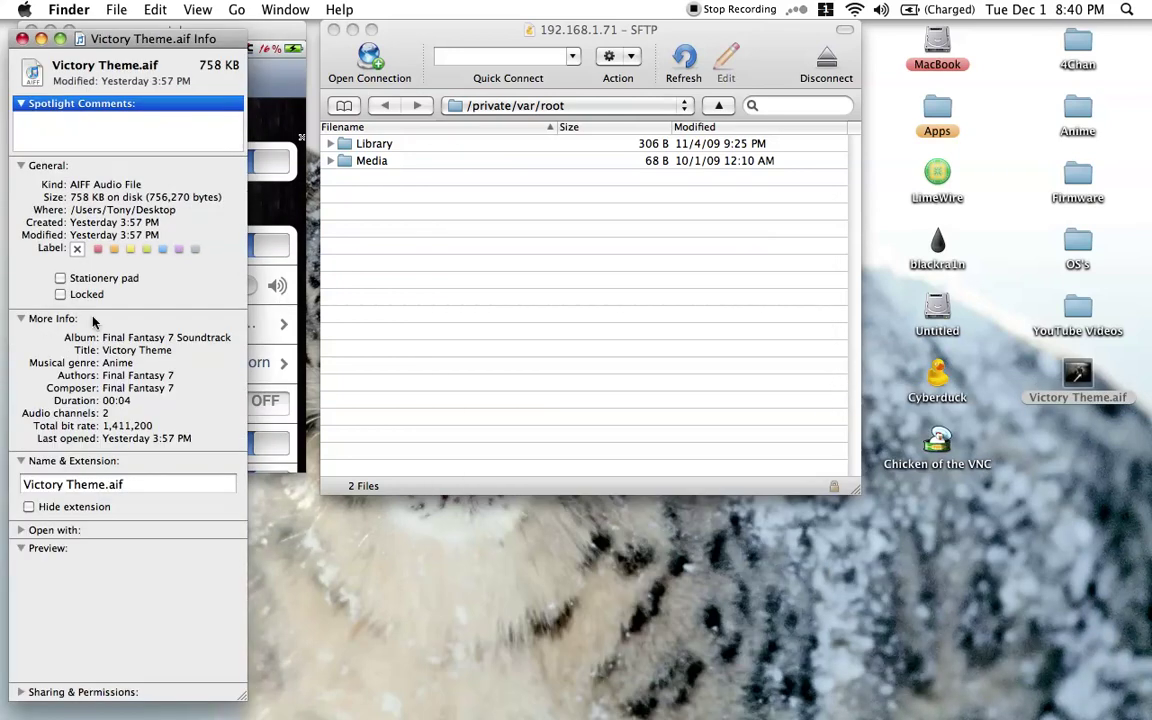
pyautogui.click(120, 484)
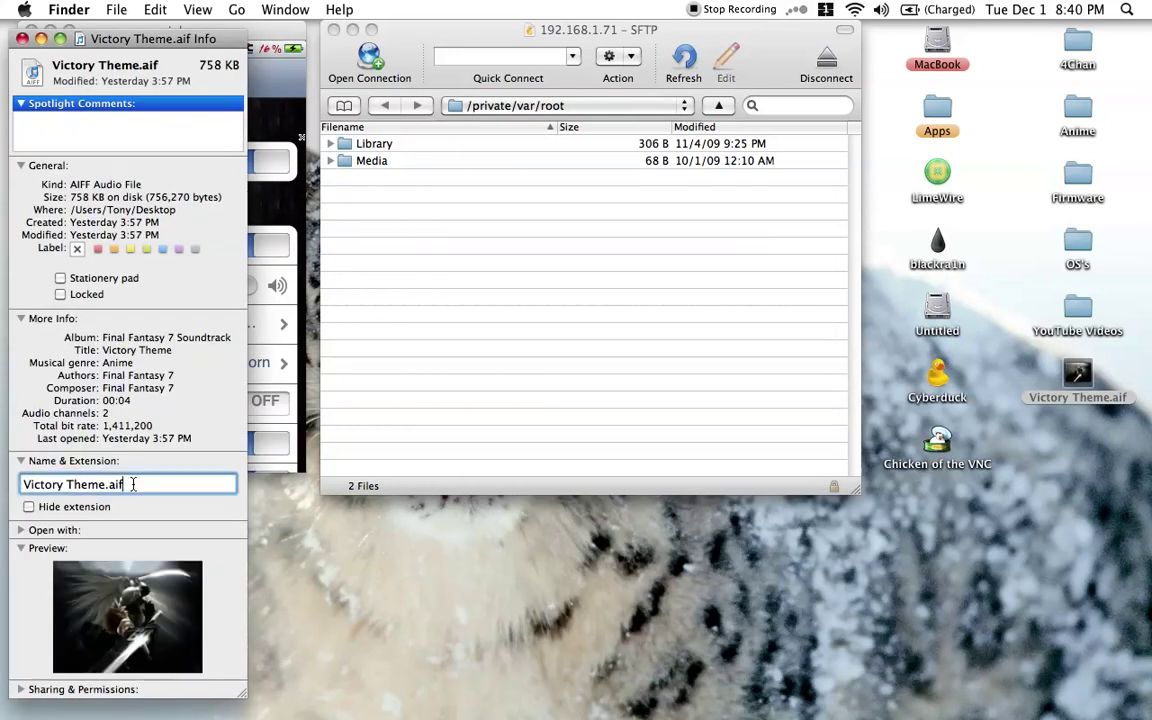
pyautogui.press('BackSpace')
pyautogui.press('BackSpace')
pyautogui.press('BackSpace')
pyautogui.write('caf')
pyautogui.click(22, 40)
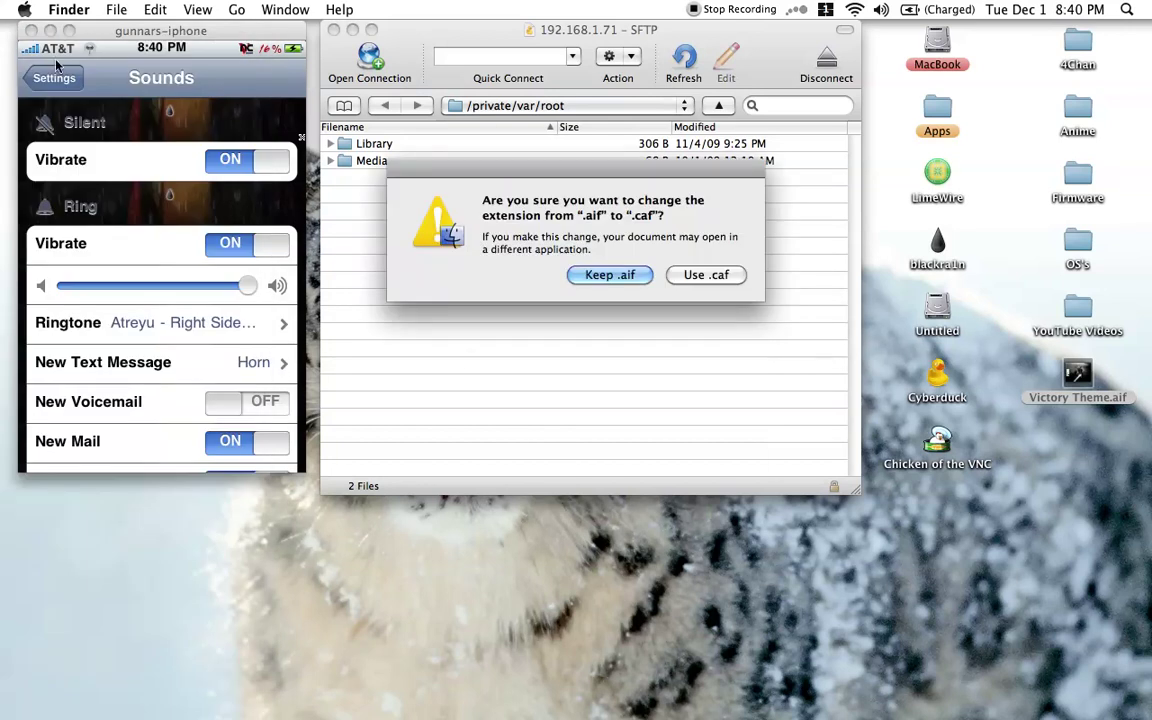
pyautogui.click(710, 277)
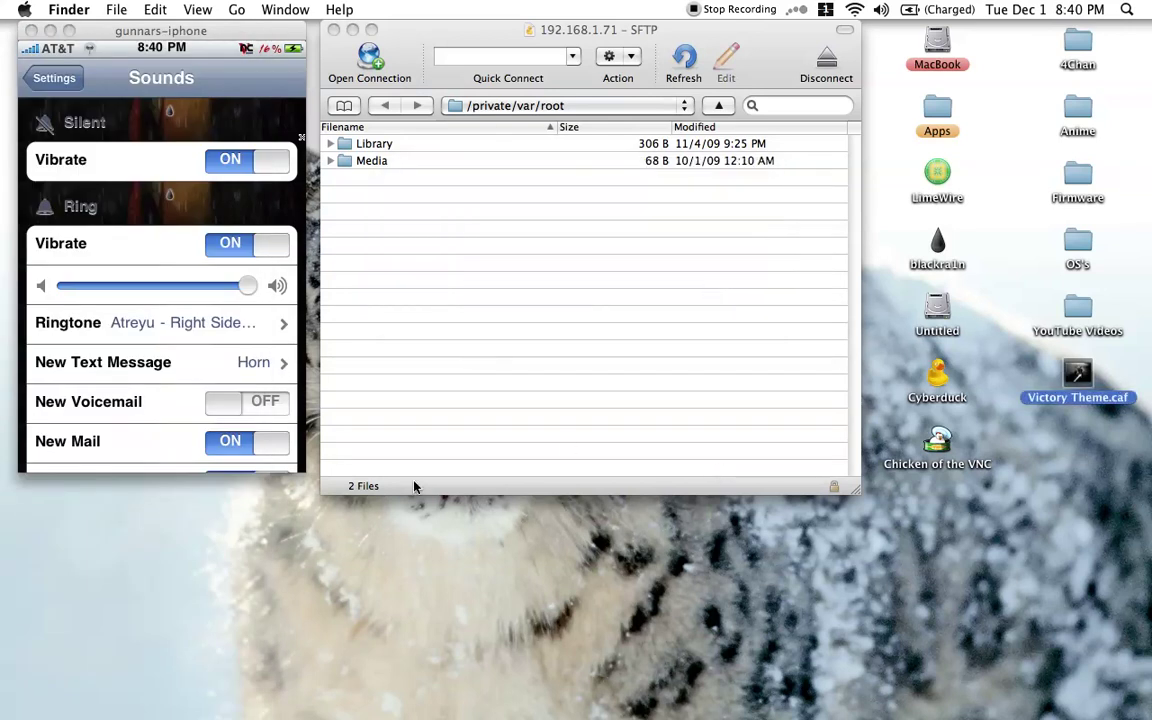
# - Switch to Cyberduck, go to the iPhone's root directory / and expand System, Library, Audio and UISounds
pyautogui.click(332, 146)
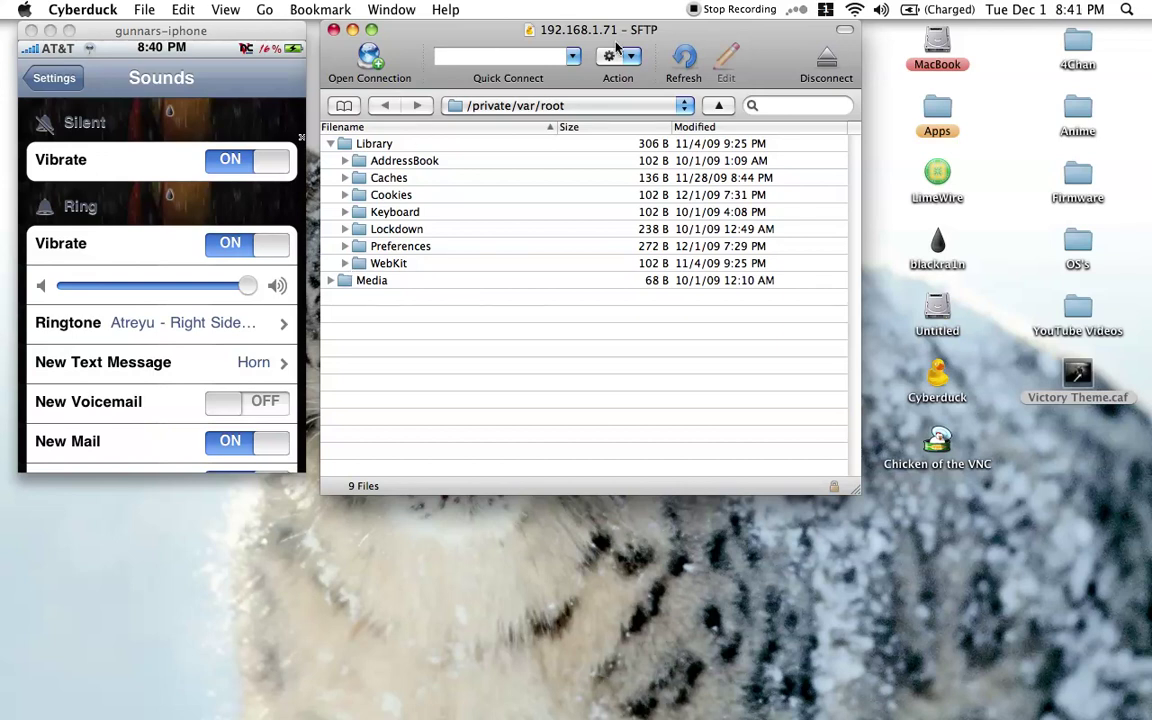
pyautogui.click(686, 106)
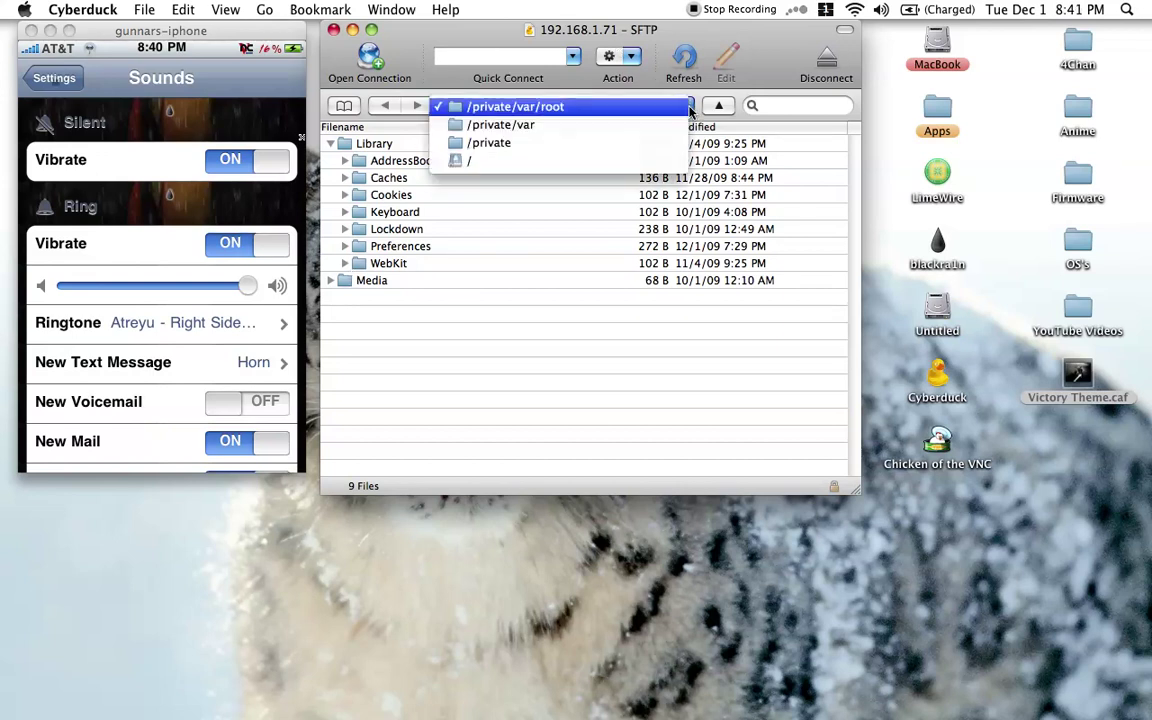
pyautogui.click(650, 161)
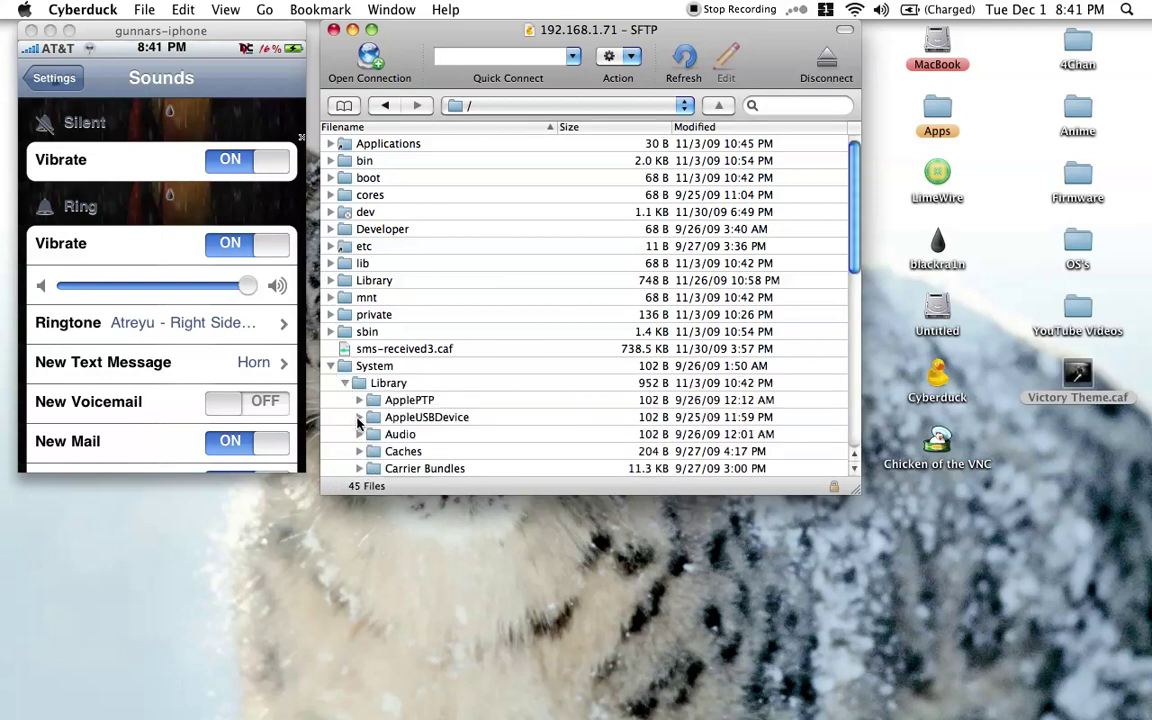
pyautogui.click(359, 434)
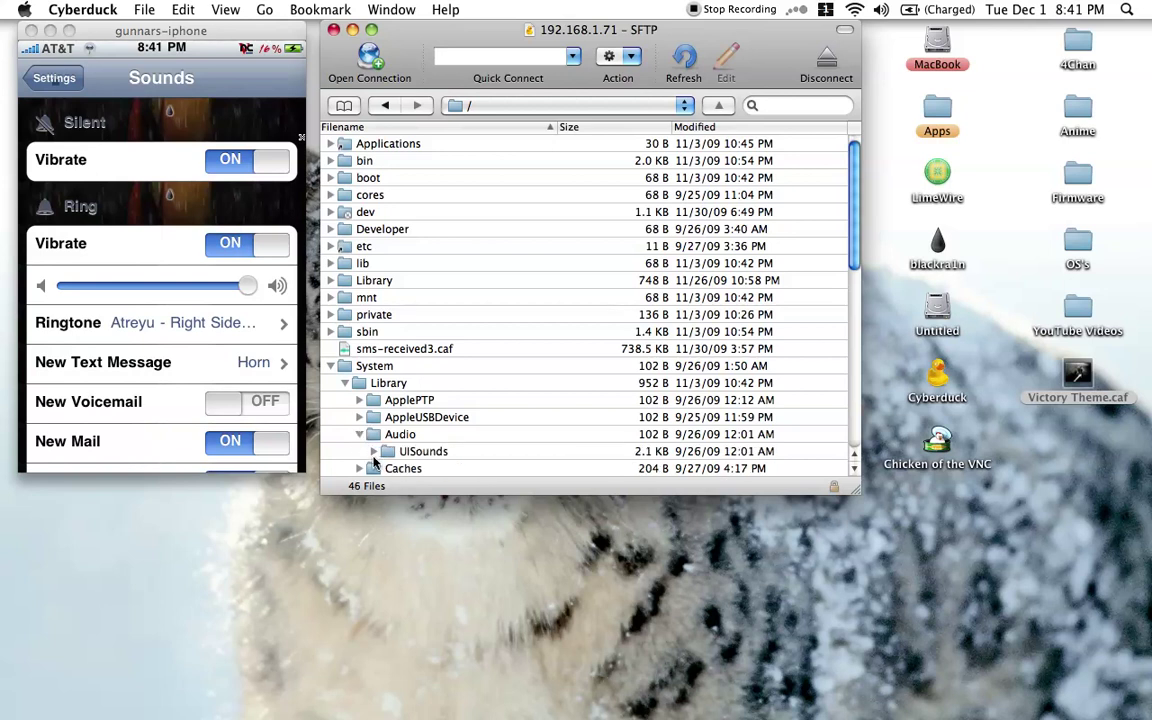
pyautogui.click(374, 452)
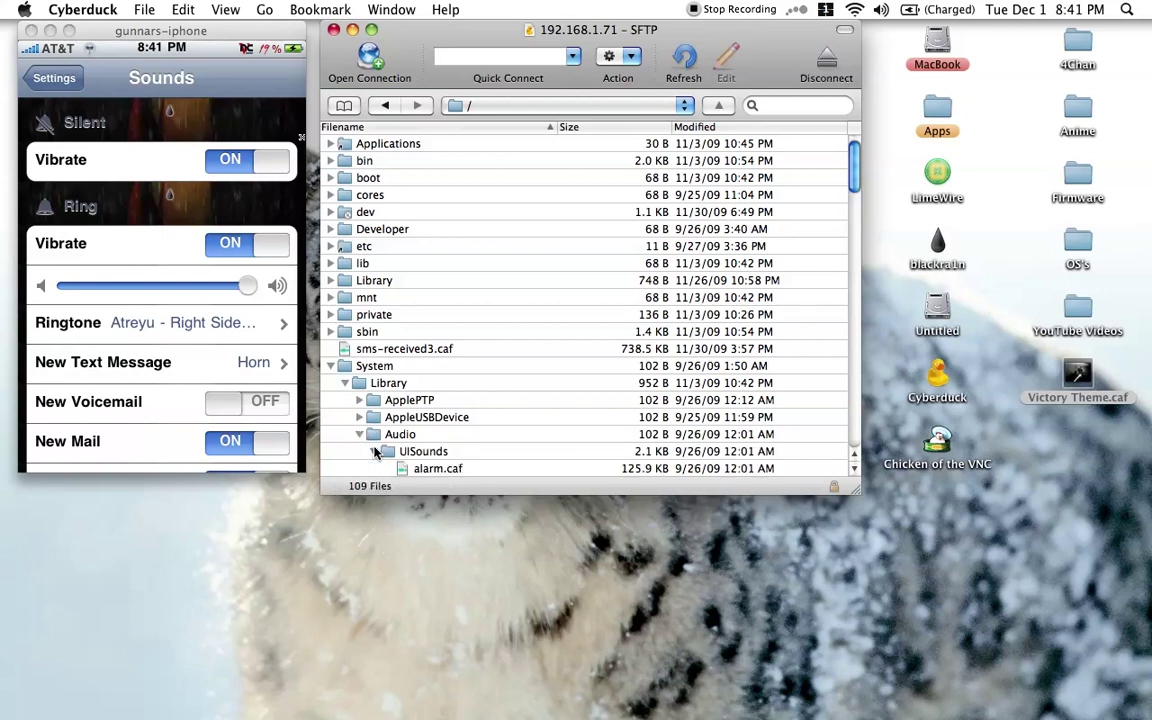
# - Find the text message sounds in the UISounds folder and select sms-received1.caf through sms-received6.caf
pyautogui.scroll(-6, 374, 452)
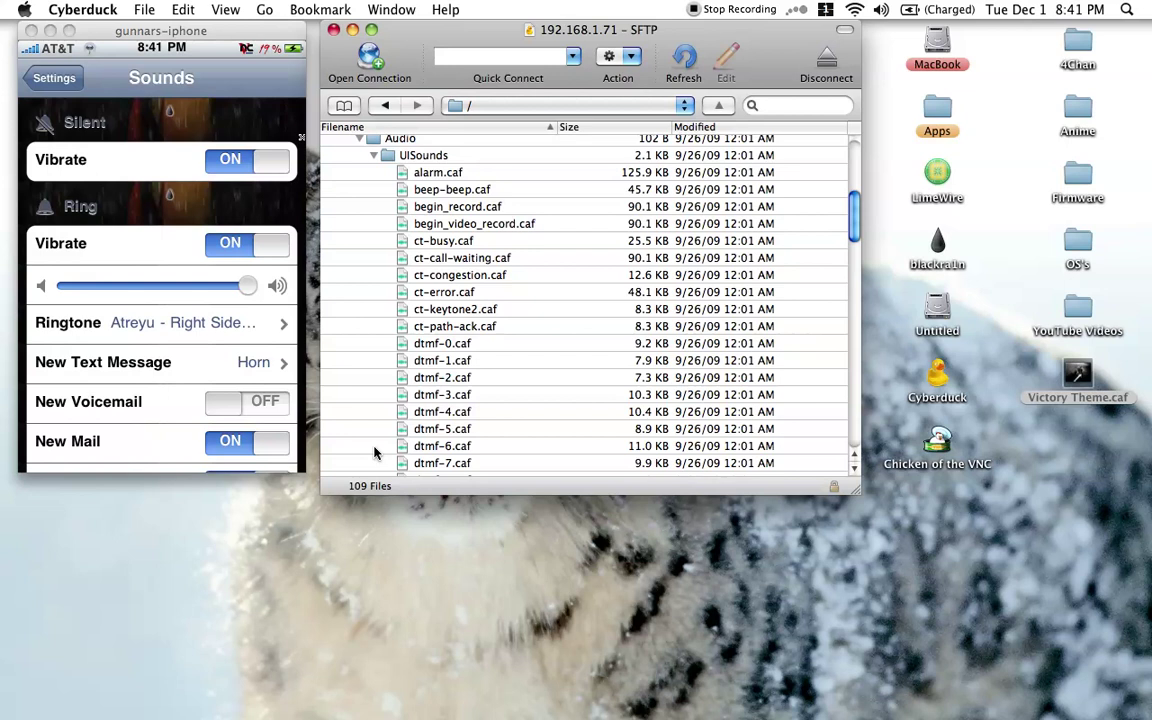
pyautogui.scroll(-6, 447, 363)
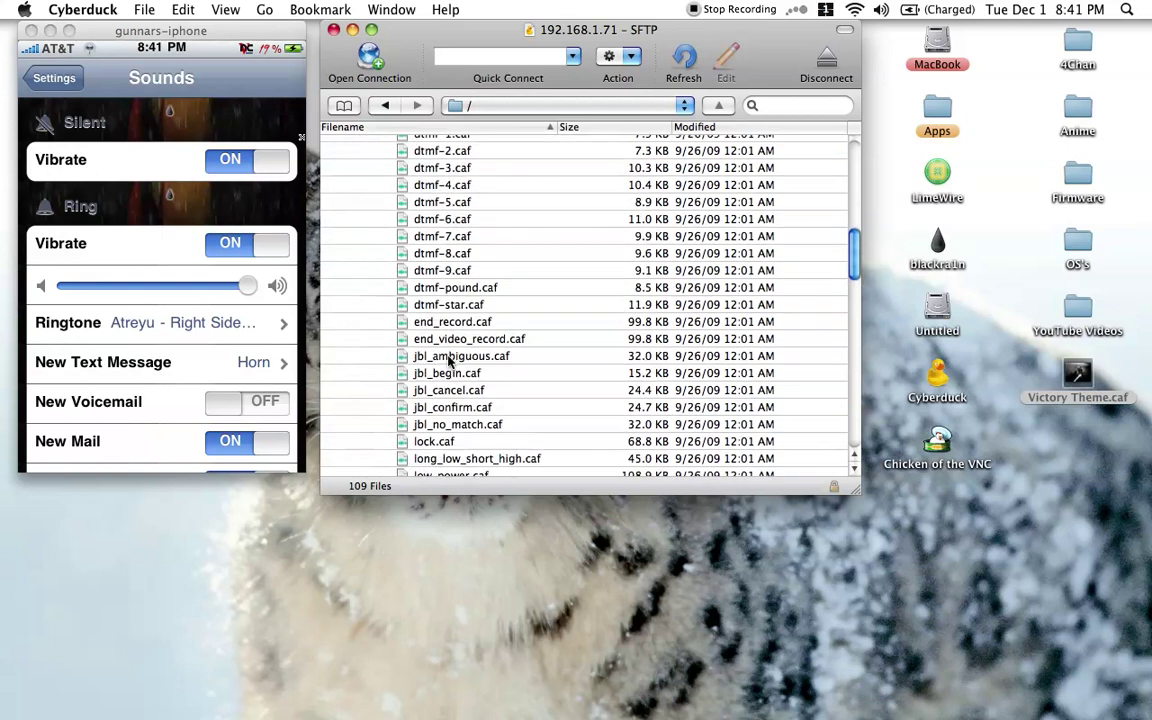
pyautogui.scroll(-4, 447, 363)
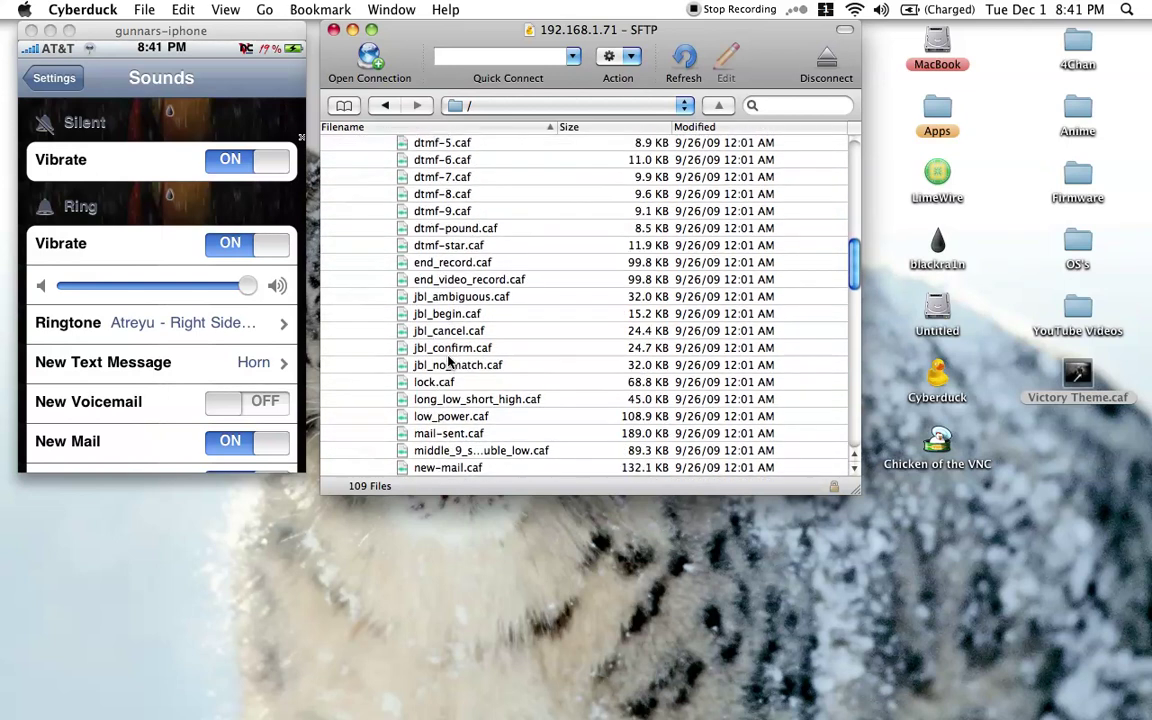
pyautogui.scroll(-6, 449, 363)
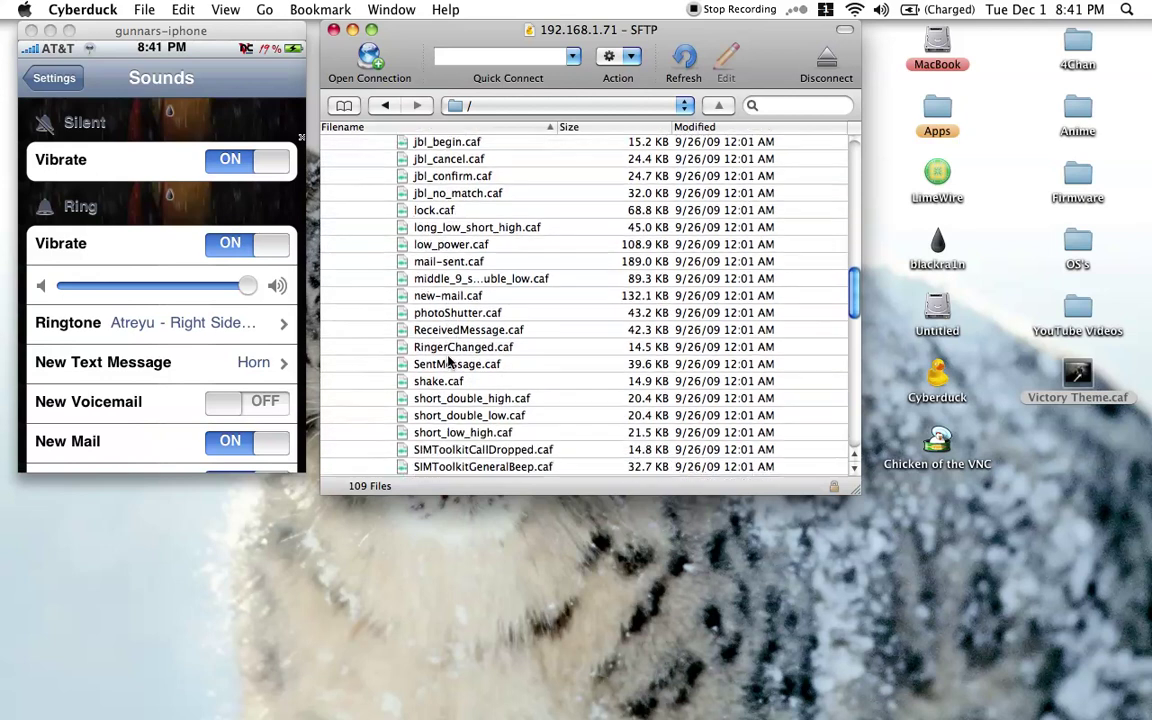
pyautogui.scroll(-3, 449, 363)
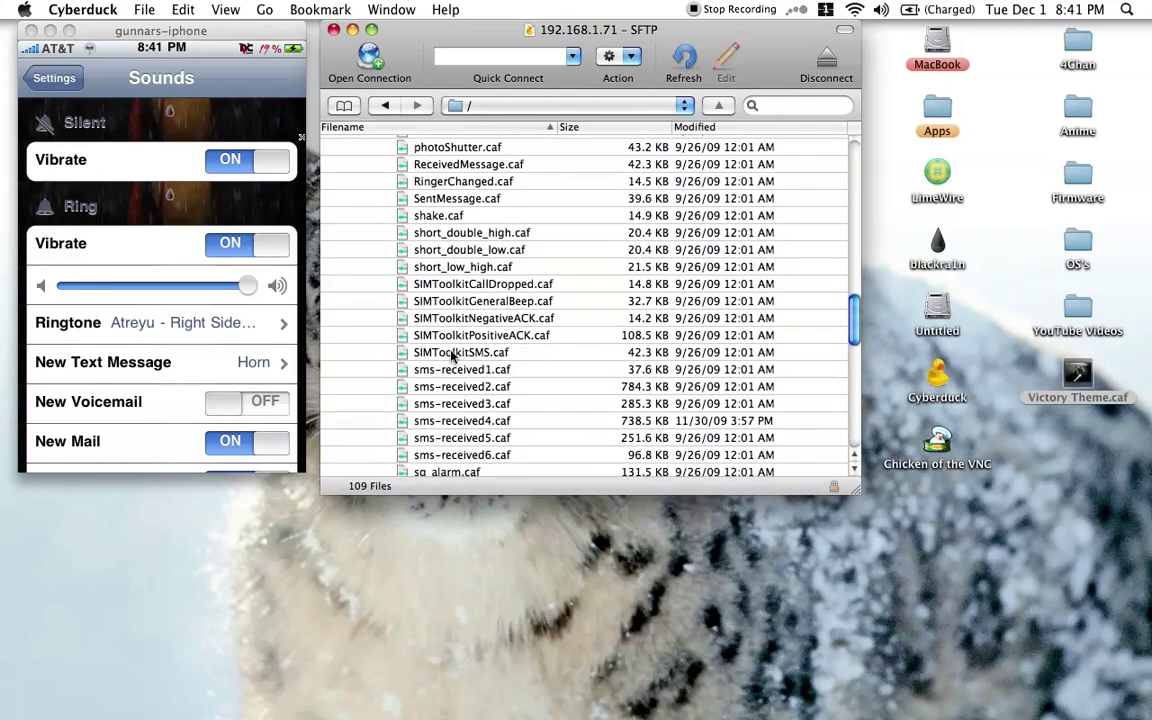
pyautogui.click(460, 369)
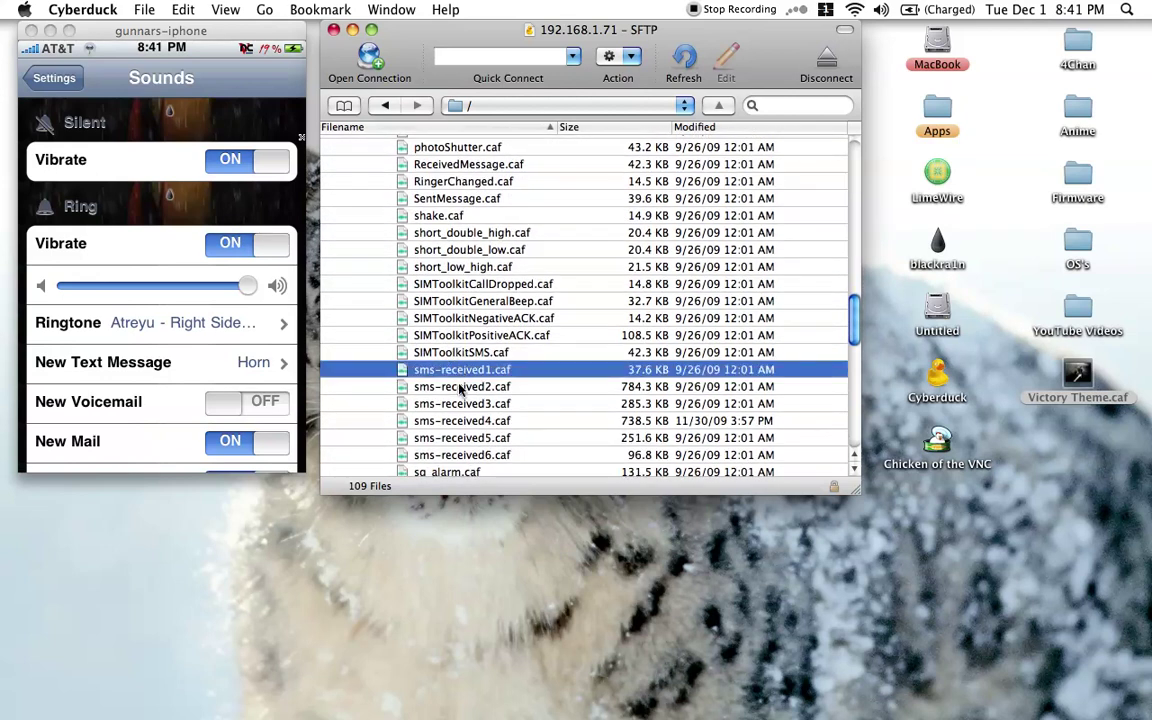
pyautogui.keyDown('shift'); pyautogui.click(461, 458); pyautogui.keyUp('shift')
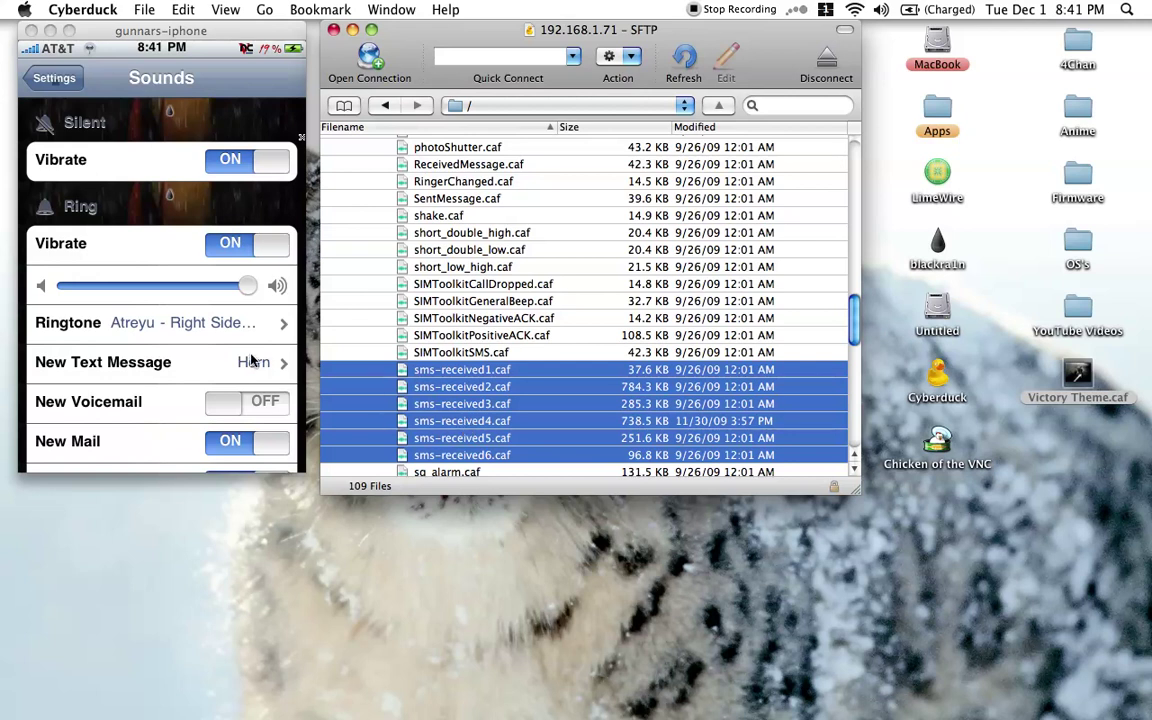
# - Switch to Chicken of the VNC and open the iPhone's New Text Message sound list to check the Horn entry
pyautogui.click(226, 322)
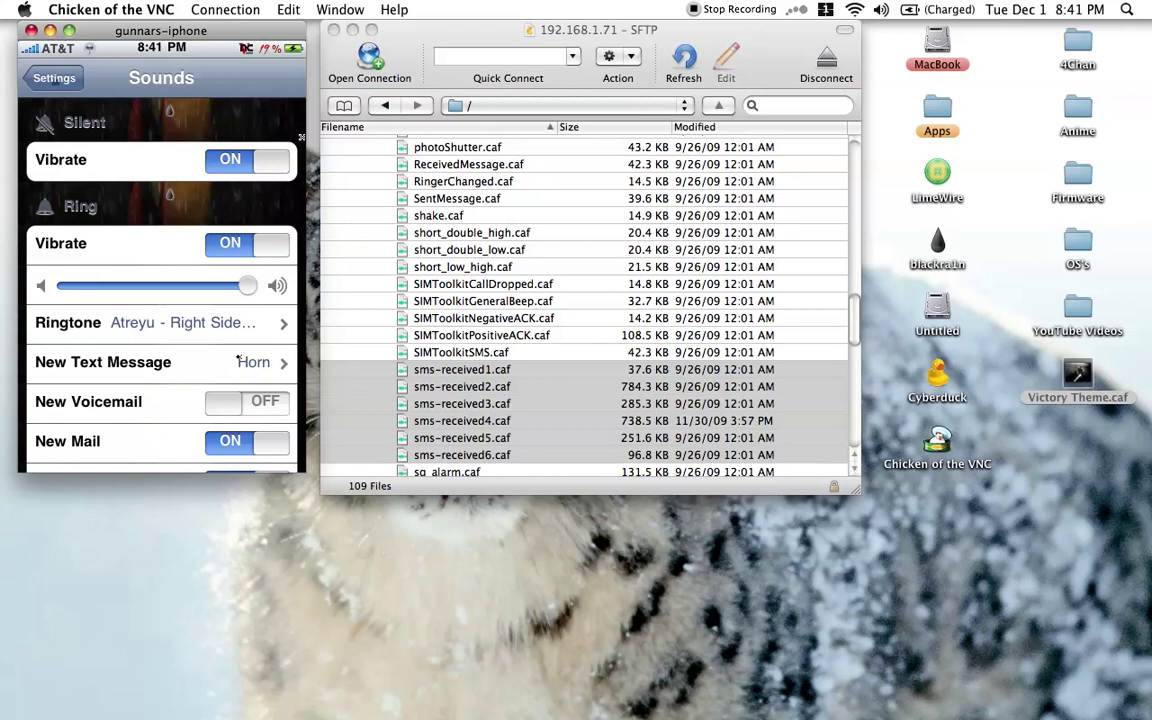
pyautogui.click(238, 361)
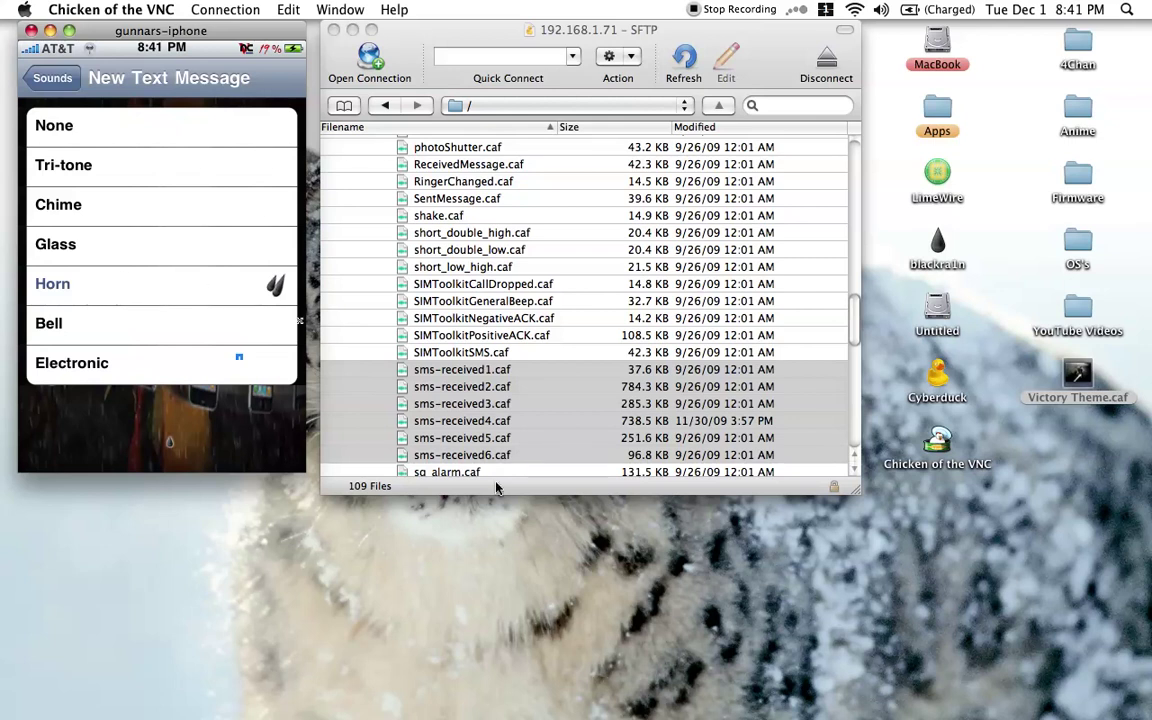
pyautogui.click(100, 297)
# - Rename the desktop file Victory Theme.caf to sms-received4.caf through its file info, and move its icon lower on the desktop
pyautogui.click(1070, 396)
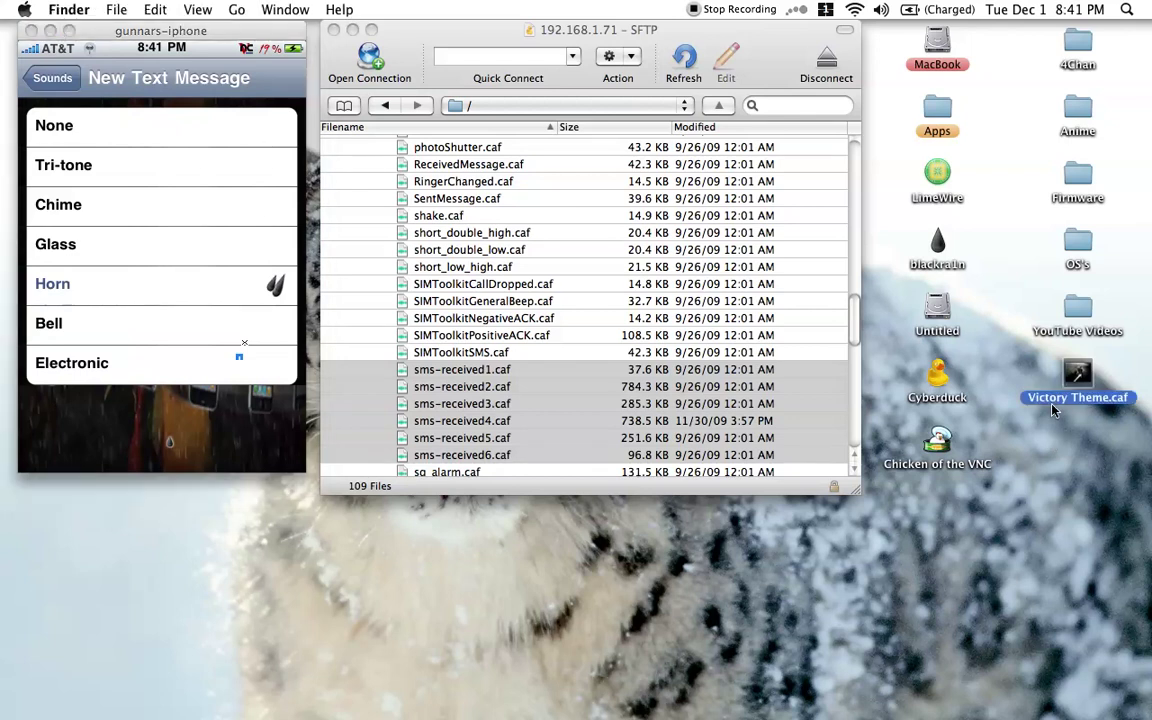
pyautogui.rightClick(1055, 395)
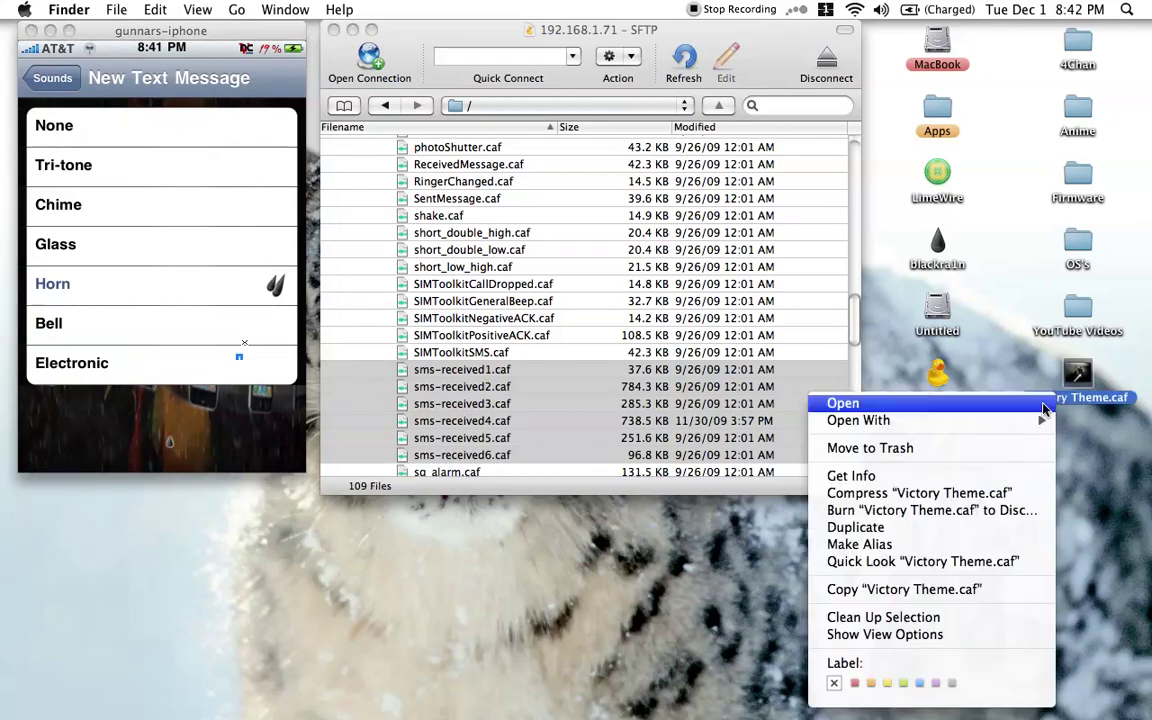
pyautogui.click(975, 478)
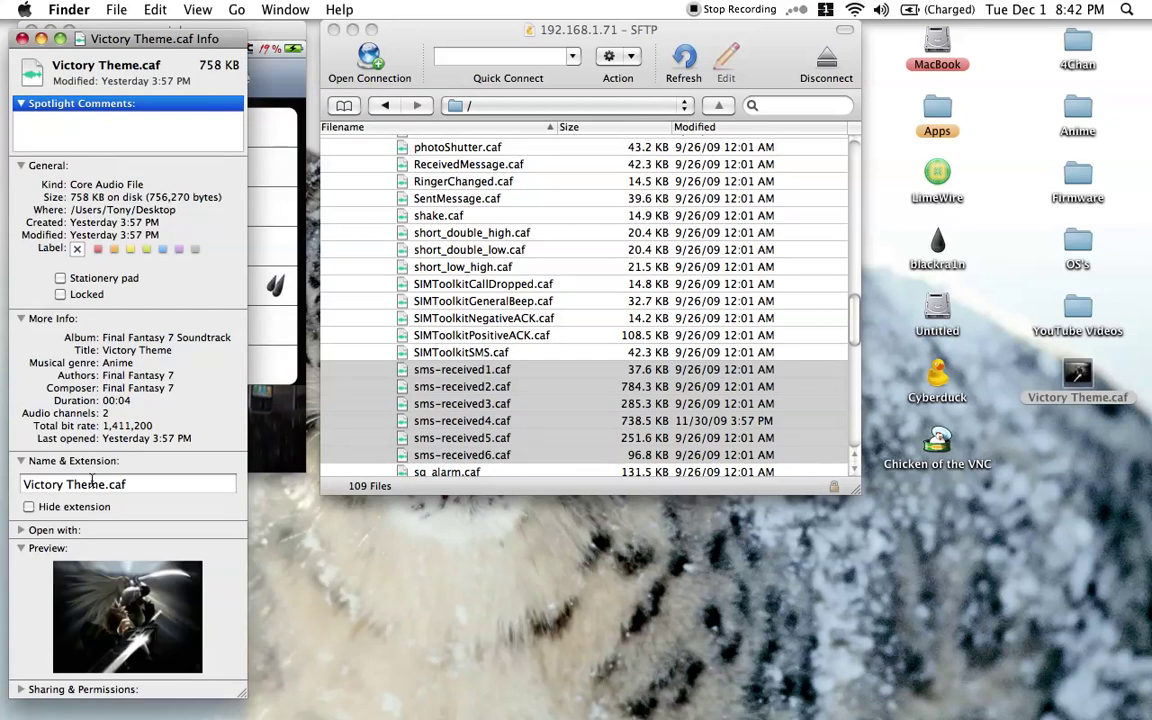
pyautogui.click(91, 484)
pyautogui.press('BackSpace')
pyautogui.press('BackSpace')
pyautogui.press('BackSpace')
pyautogui.press('BackSpace')
pyautogui.press('BackSpace')
pyautogui.press('BackSpace')
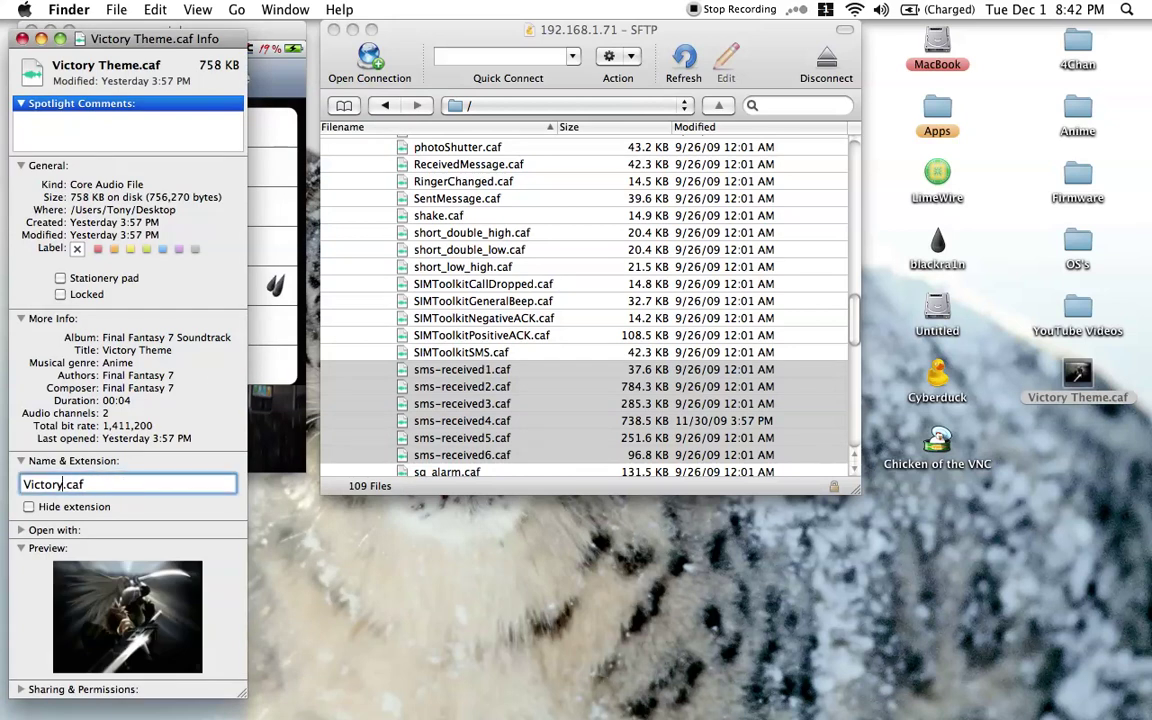
pyautogui.press('BackSpace')
pyautogui.press('BackSpace')
pyautogui.press('BackSpace')
pyautogui.press('BackSpace')
pyautogui.press('BackSpace')
pyautogui.press('BackSpace')
pyautogui.press('BackSpace')
pyautogui.write('sms-received')
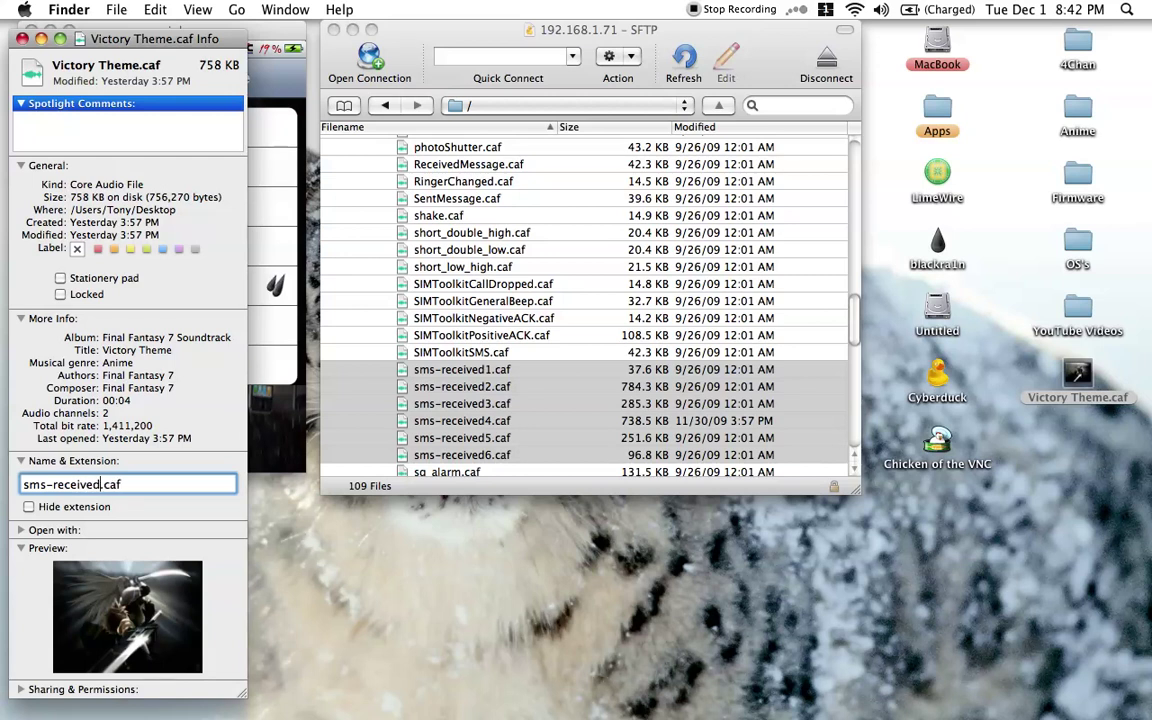
pyautogui.write('4')
pyautogui.moveTo(30, 44); pyautogui.dragTo(28, 44)
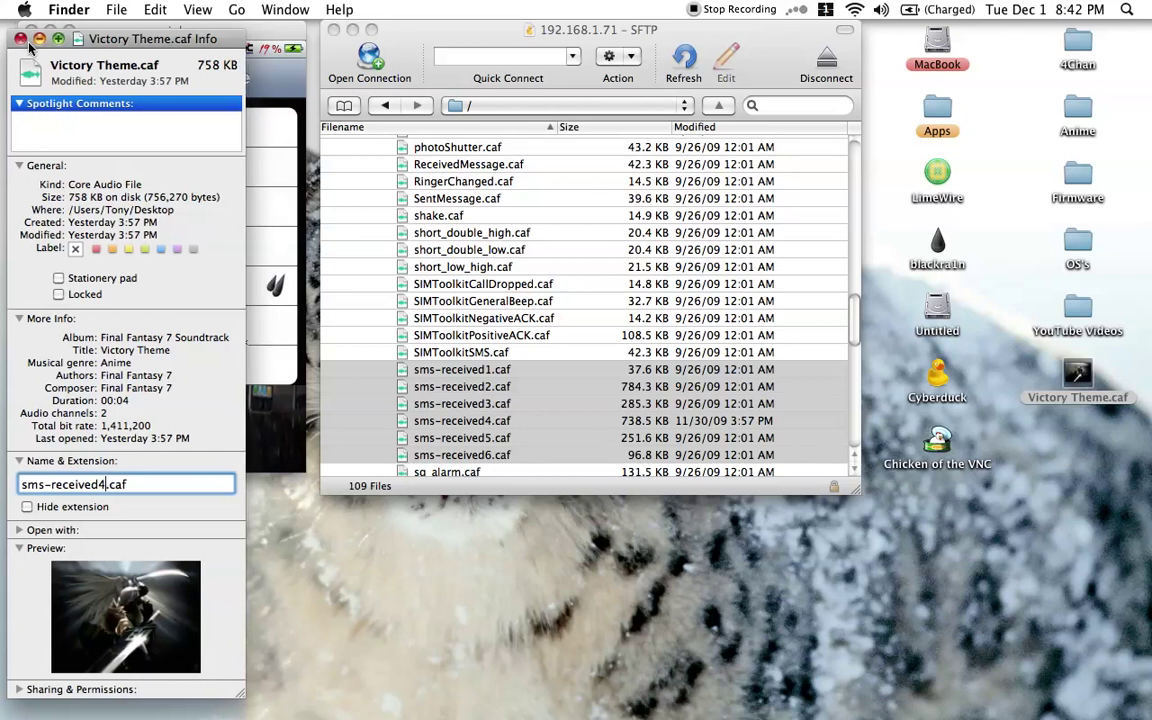
pyautogui.click(21, 39)
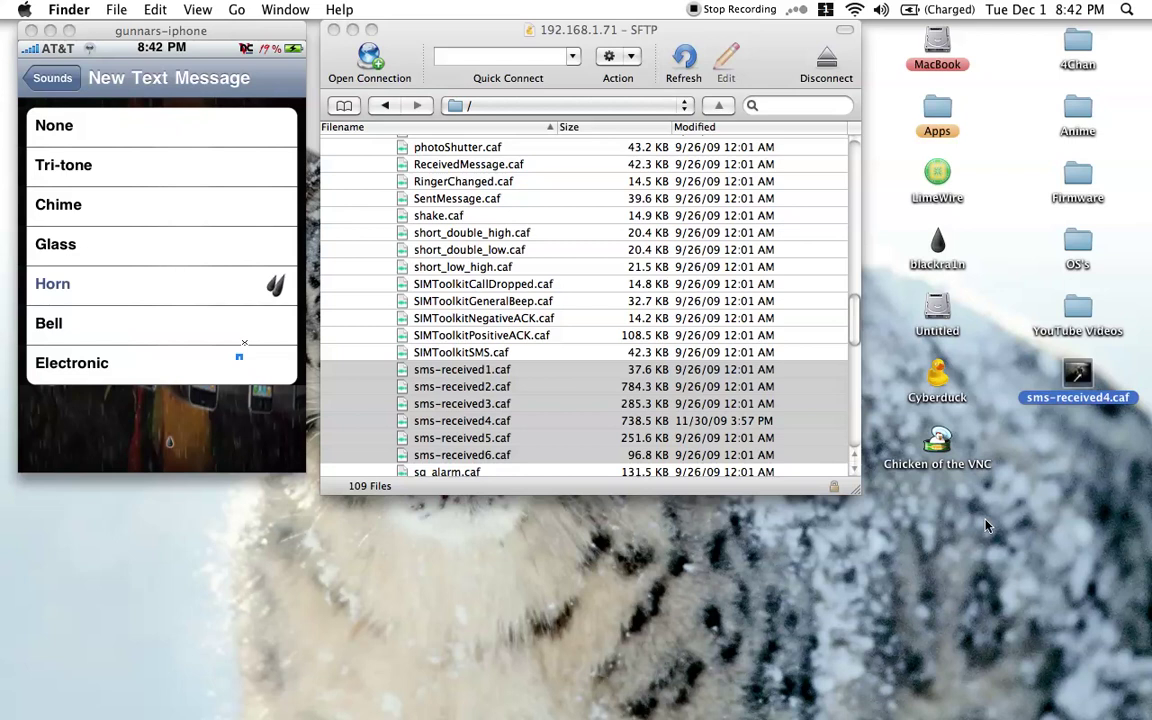
pyautogui.moveTo(1081, 387); pyautogui.dragTo(985, 406)
pyautogui.moveTo(1077, 377); pyautogui.dragTo(985, 466)
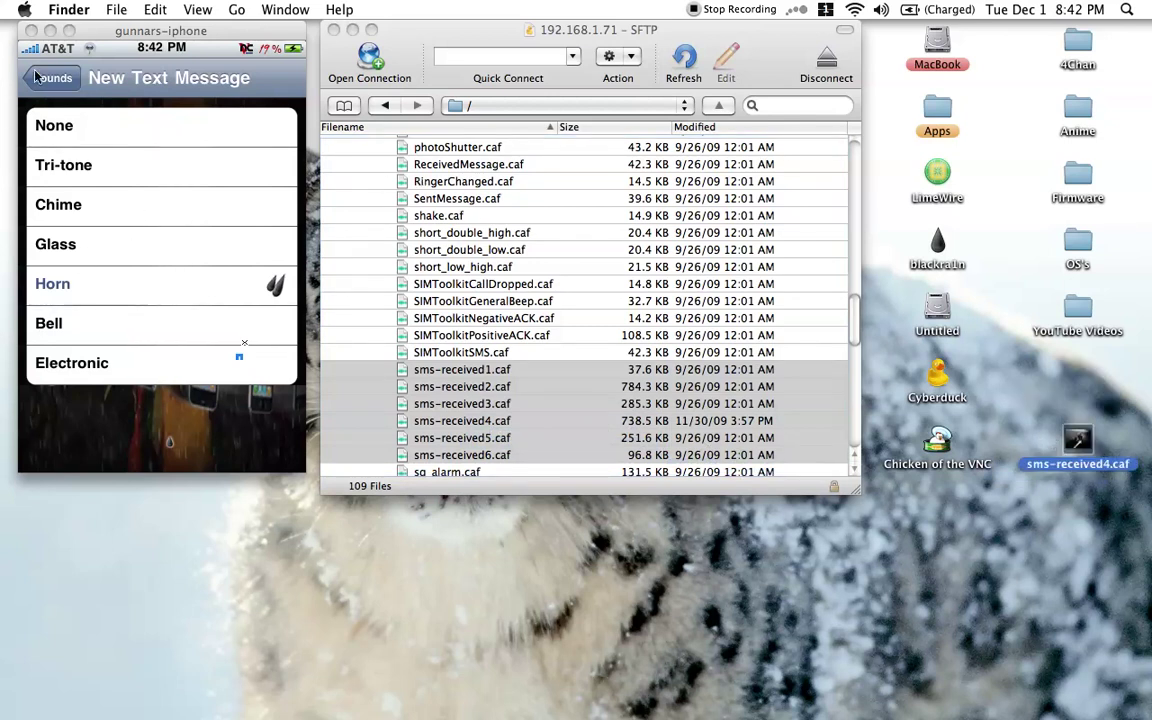
# - Leave the New Text Message sound list and return the iPhone to its home screen in the VNC window
pyautogui.rightClick(139, 226)
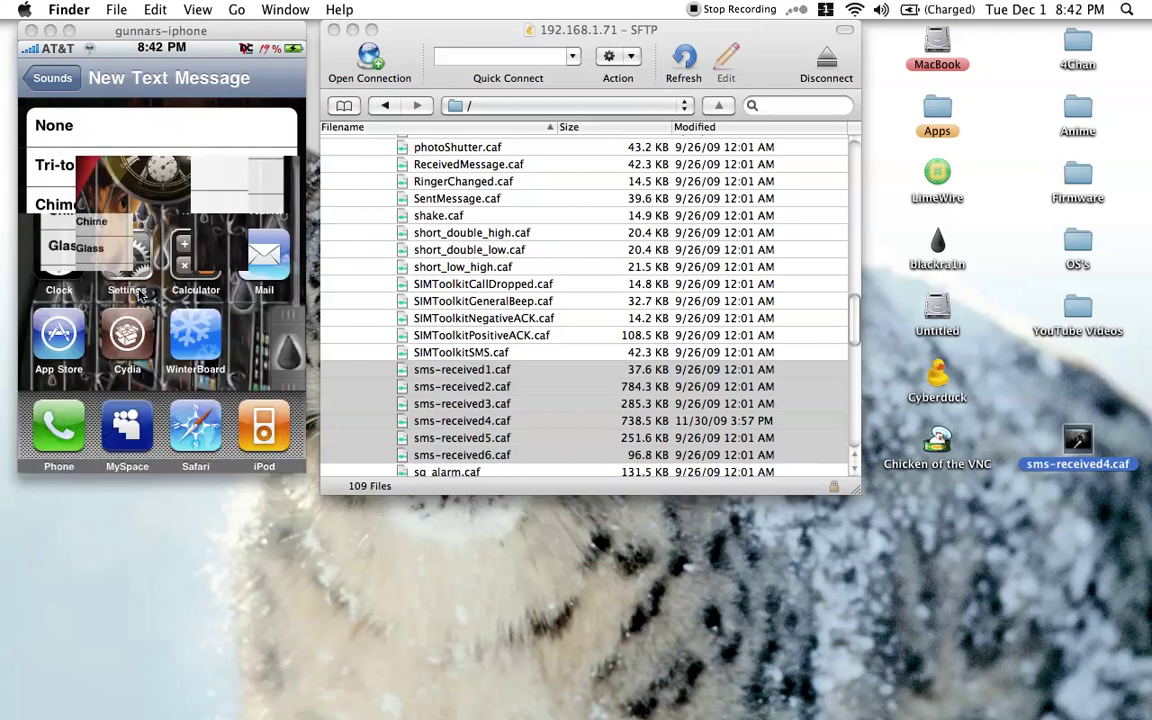
pyautogui.click(139, 218)
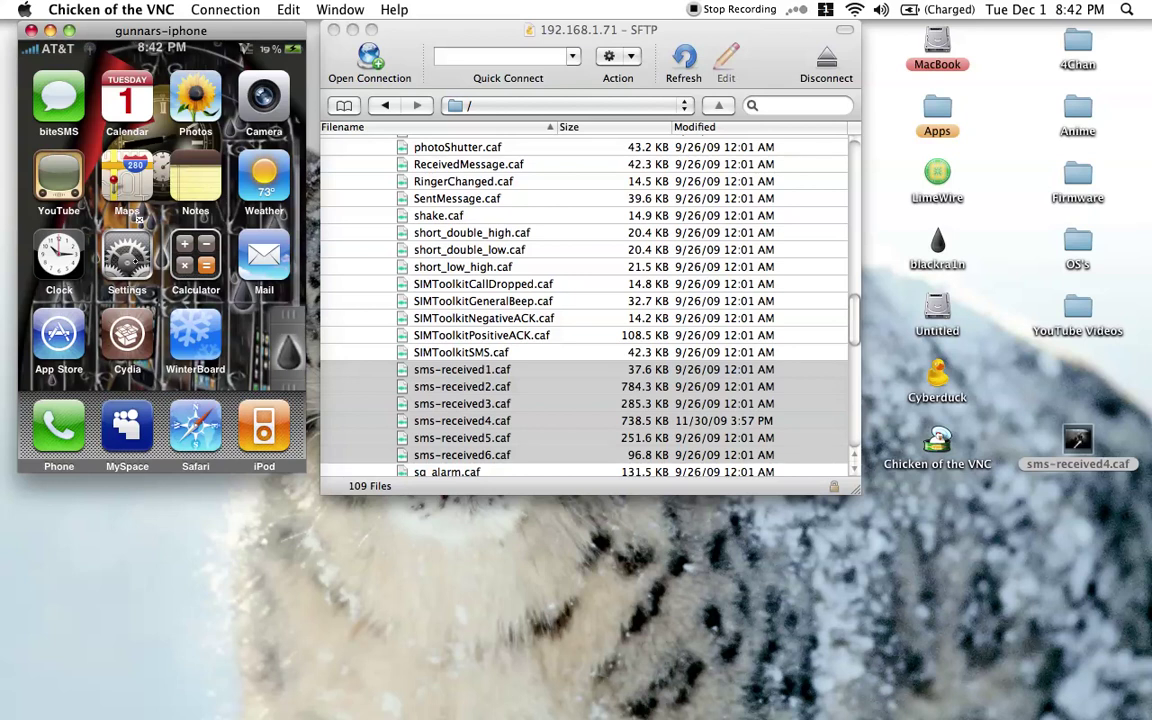
pyautogui.click(139, 218)
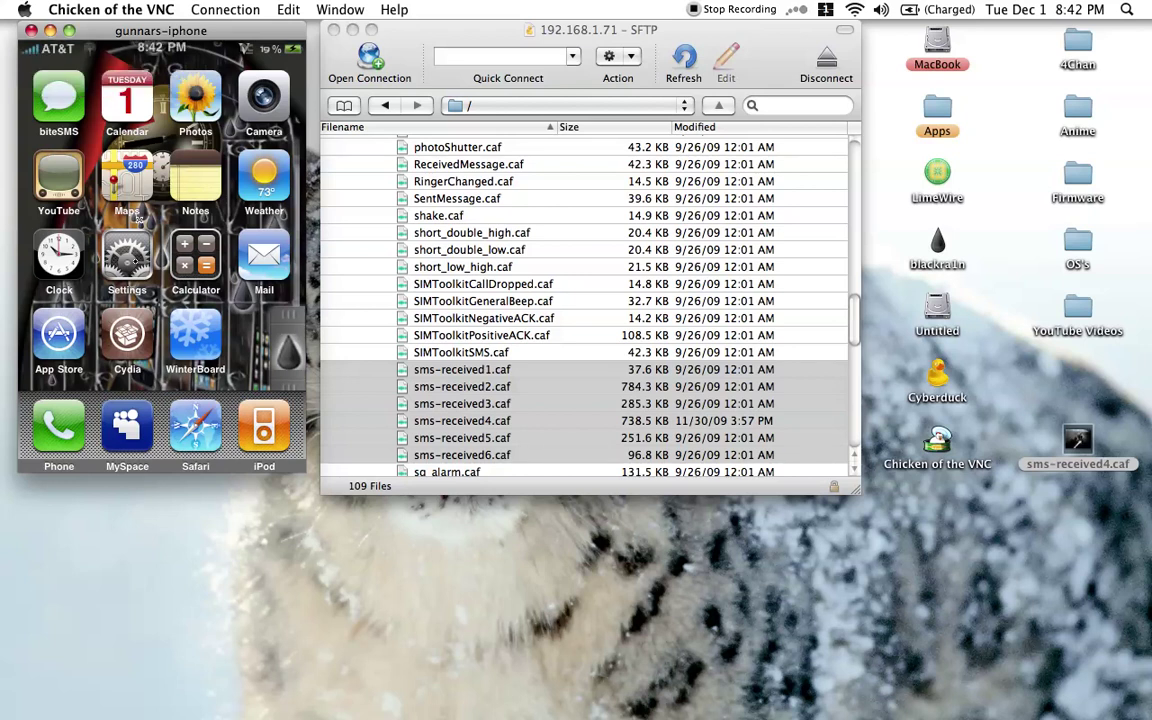